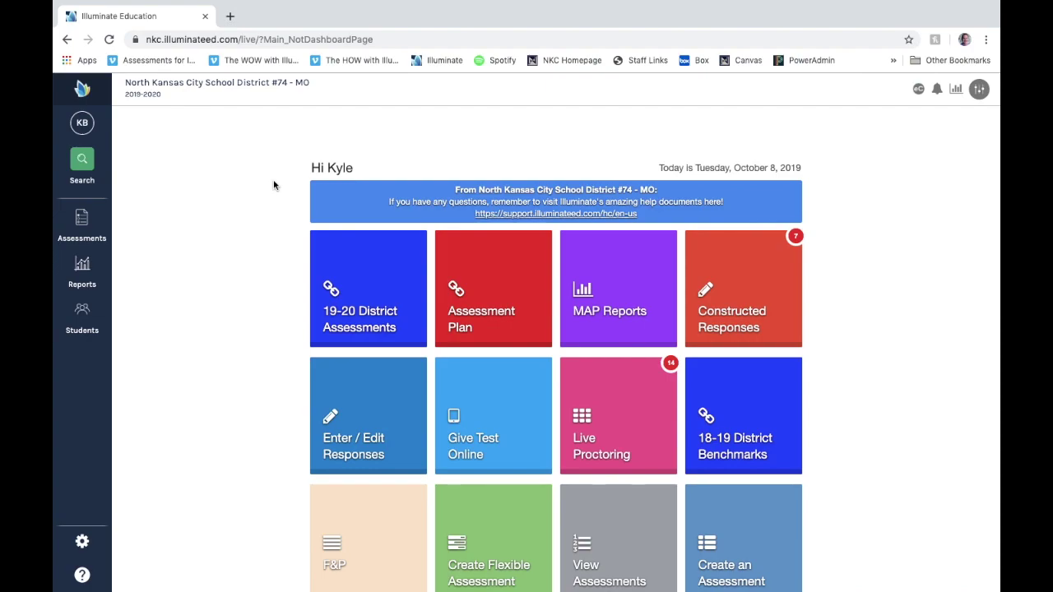
# Start a new Item Bank assessment using the Assessment (Standard Mode) content type.
pyautogui.scroll(-1, 274, 185)
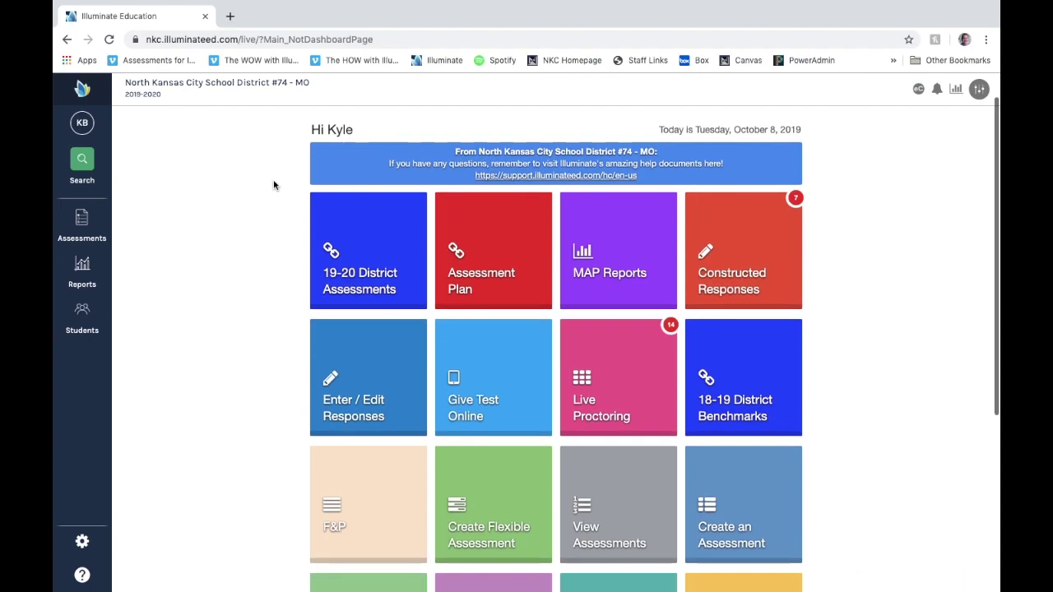
pyautogui.scroll(-2, 274, 185)
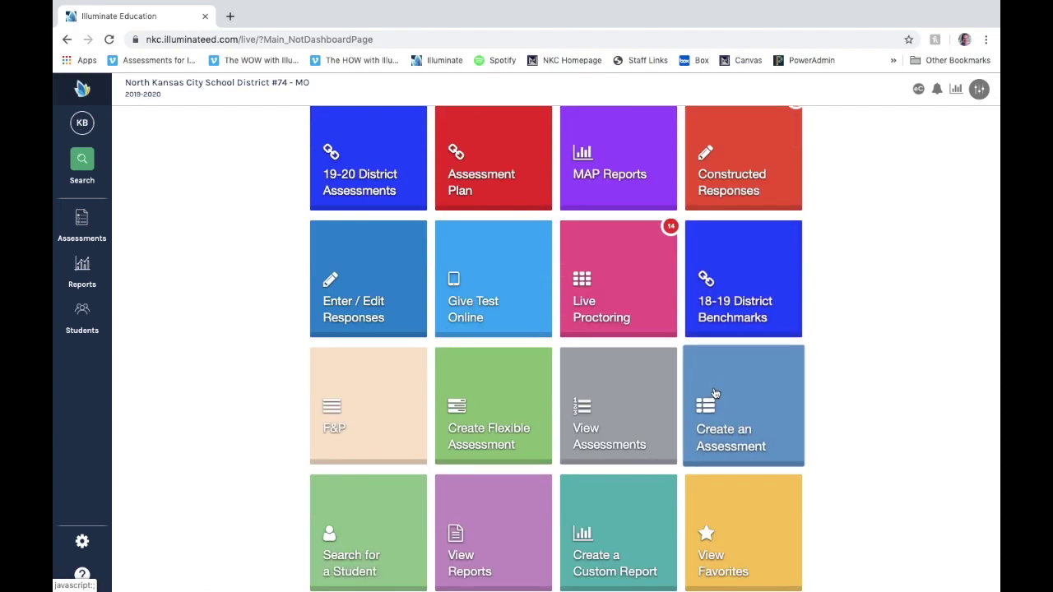
pyautogui.click(724, 404)
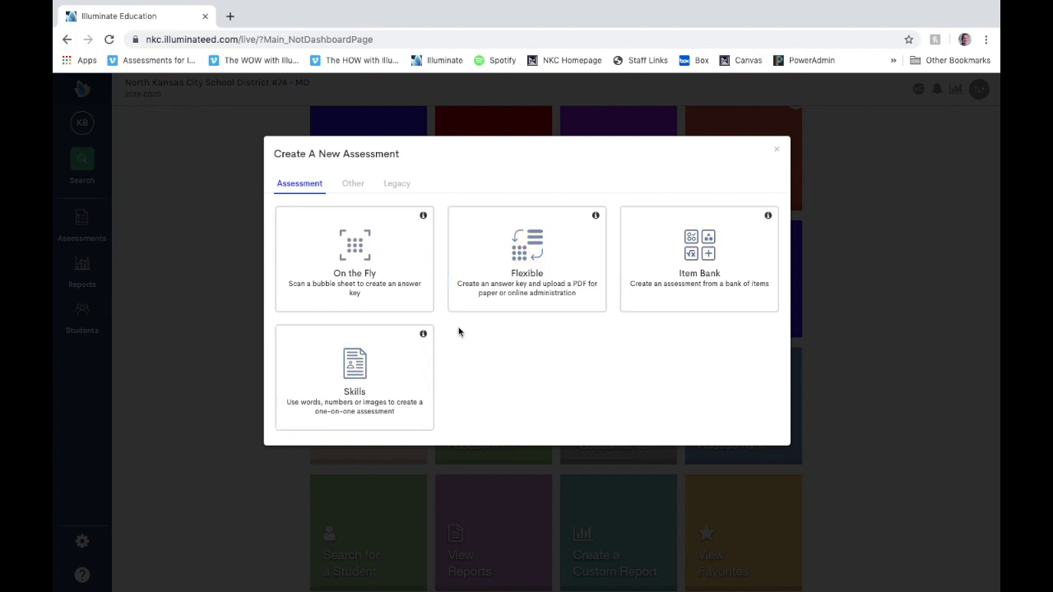
pyautogui.click(679, 266)
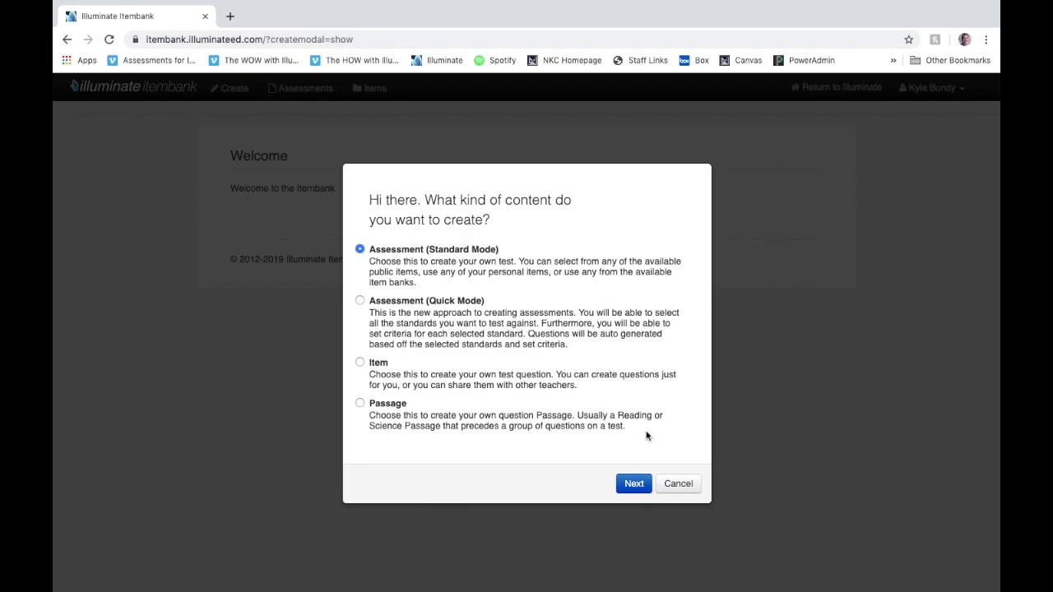
pyautogui.click(634, 485)
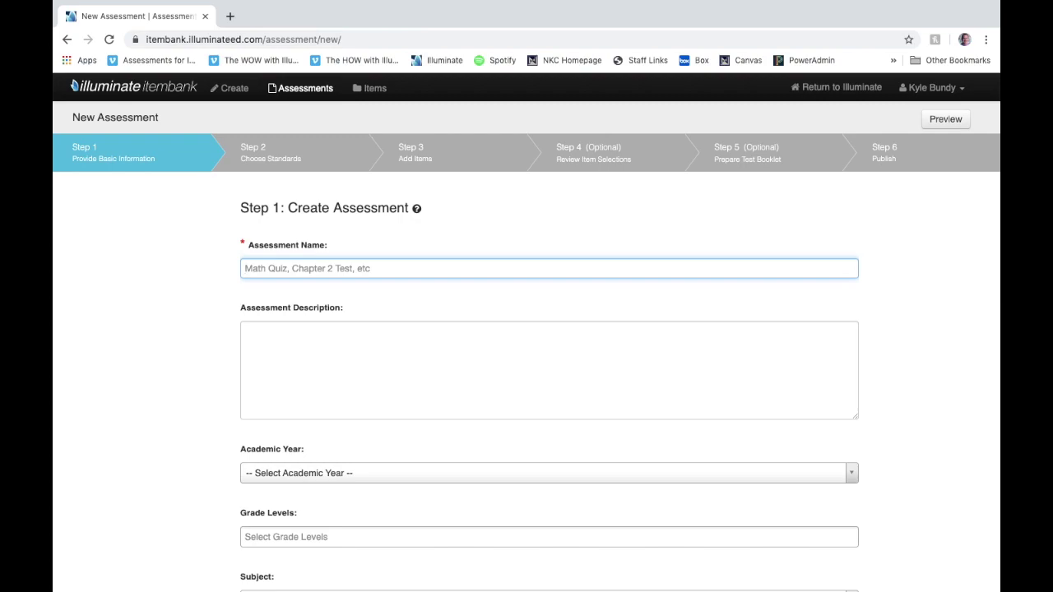
# Name the assessment with the teacher's first name followed by "Item Bank" and set its academic year to 2019-2020.
pyautogui.write('Kyle ')
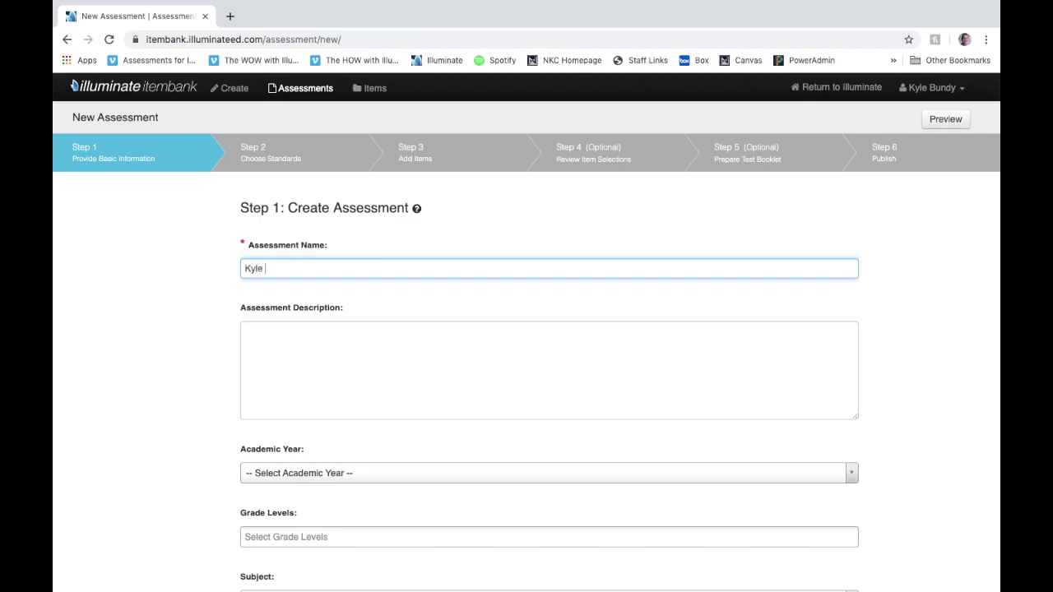
pyautogui.write('Item Bank')
pyautogui.scroll(-3, 169, 322)
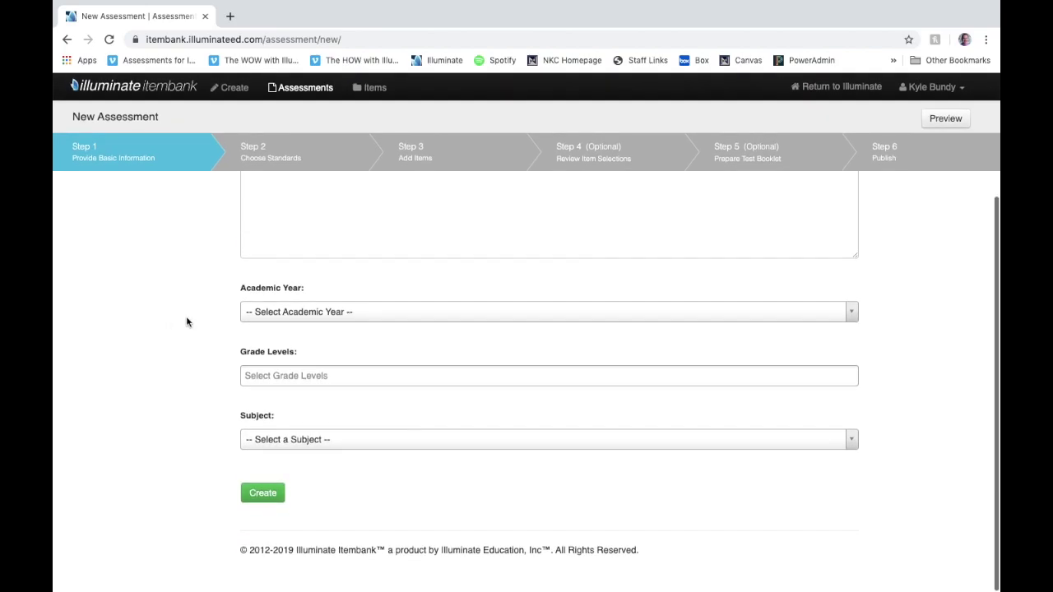
pyautogui.click(302, 319)
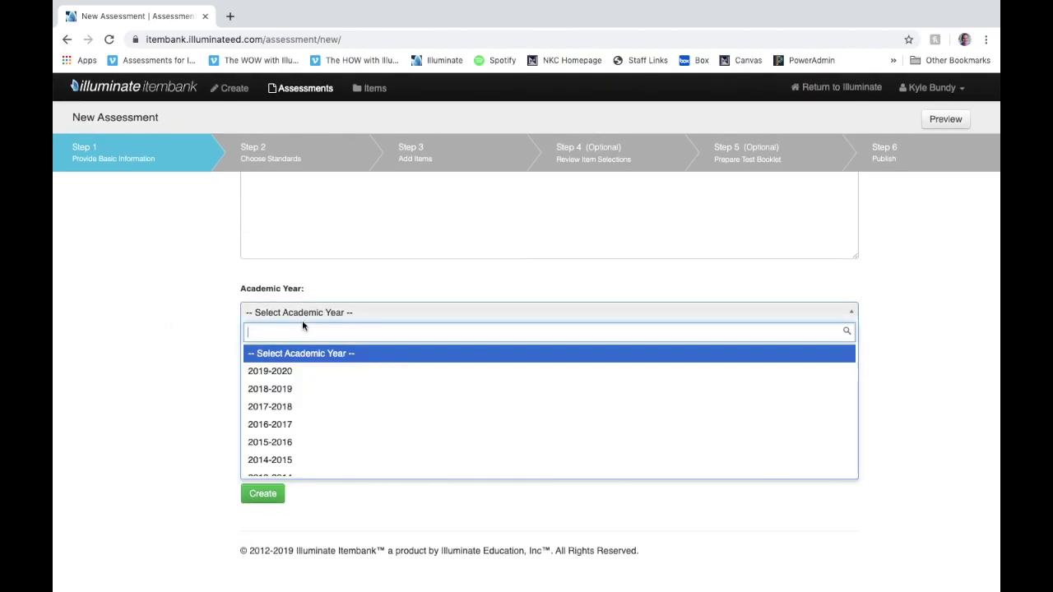
pyautogui.click(292, 377)
# Set the grade level to 7th Grade and the subject to English Language Arts, and create the assessment.
pyautogui.click(301, 378)
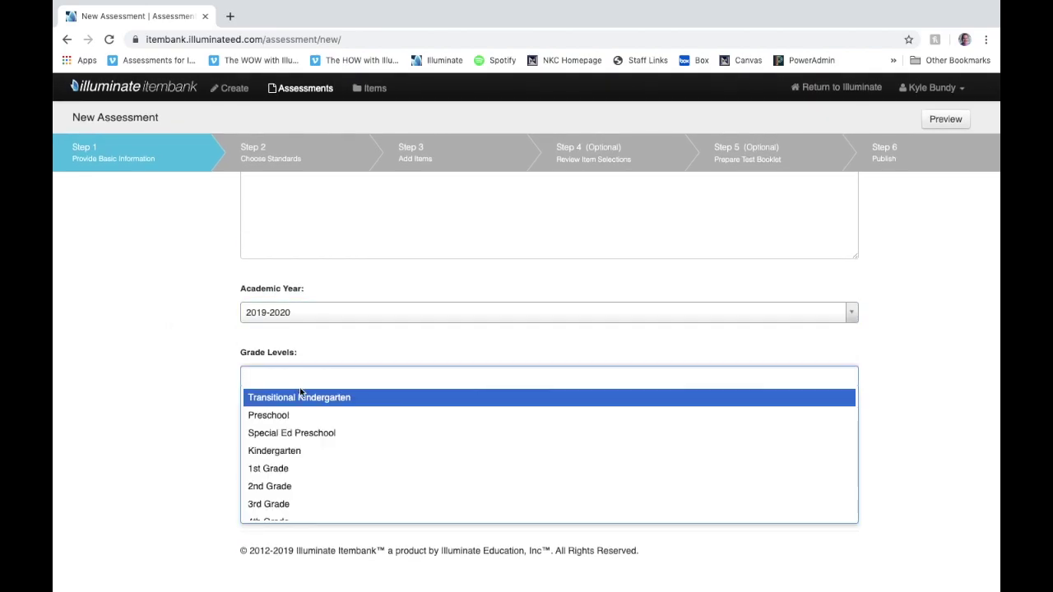
pyautogui.scroll(-5, 301, 394)
pyautogui.click(280, 404)
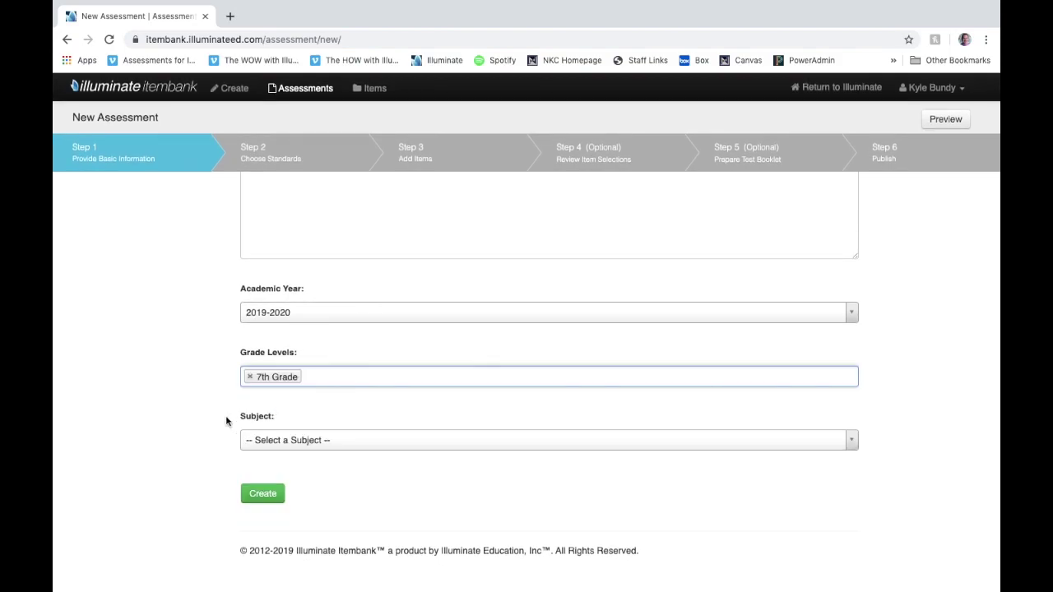
pyautogui.click(276, 441)
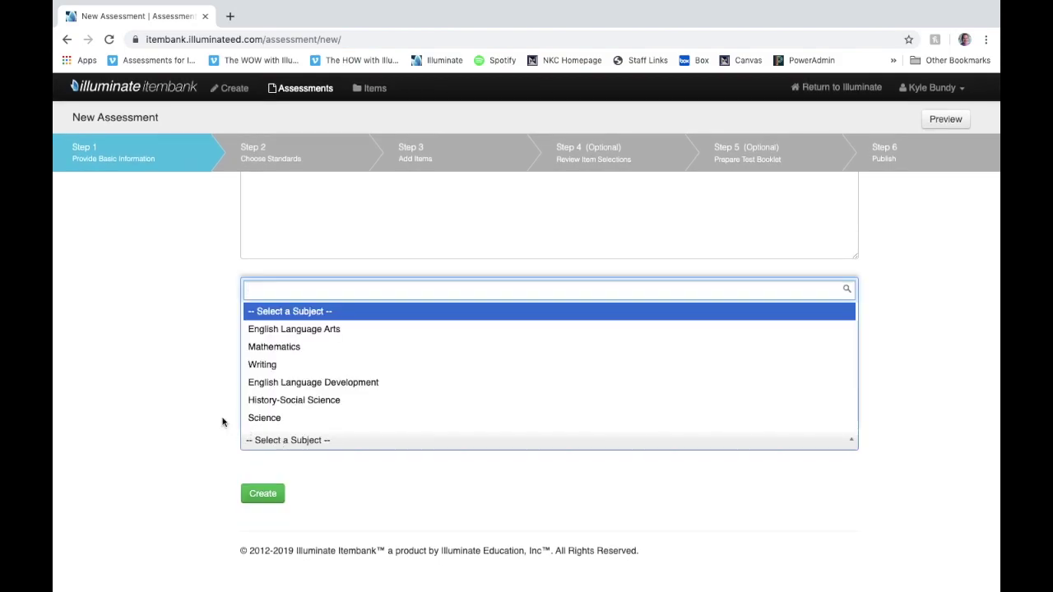
pyautogui.click(284, 330)
pyautogui.click(260, 495)
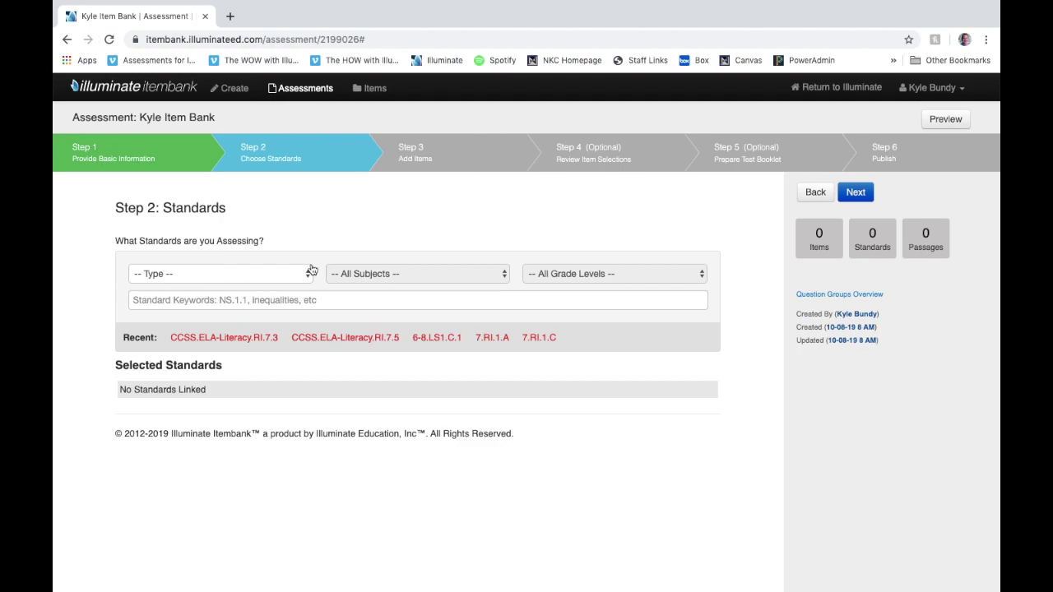
# Filter the standards to Missouri Learning Standards, English Language Arts (2016), Grade 7.
pyautogui.click(293, 274)
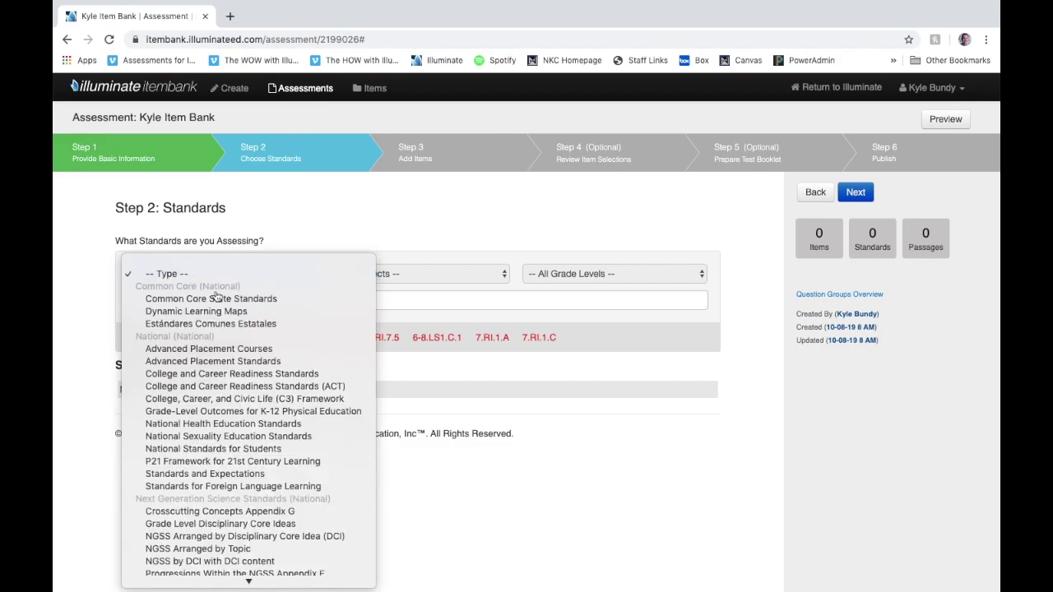
pyautogui.scroll(-4, 218, 306)
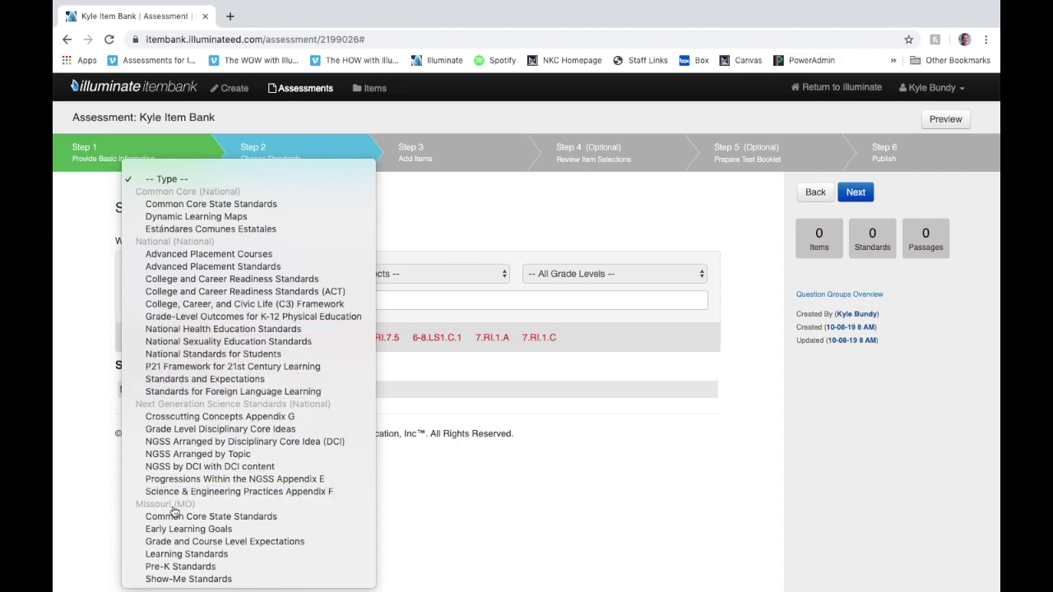
pyautogui.click(173, 557)
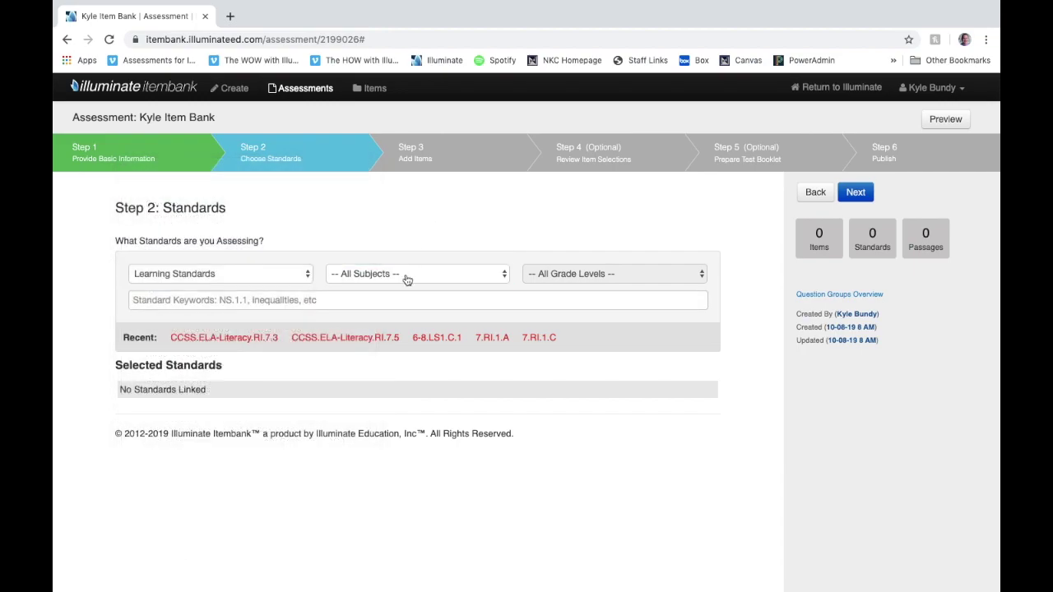
pyautogui.click(407, 279)
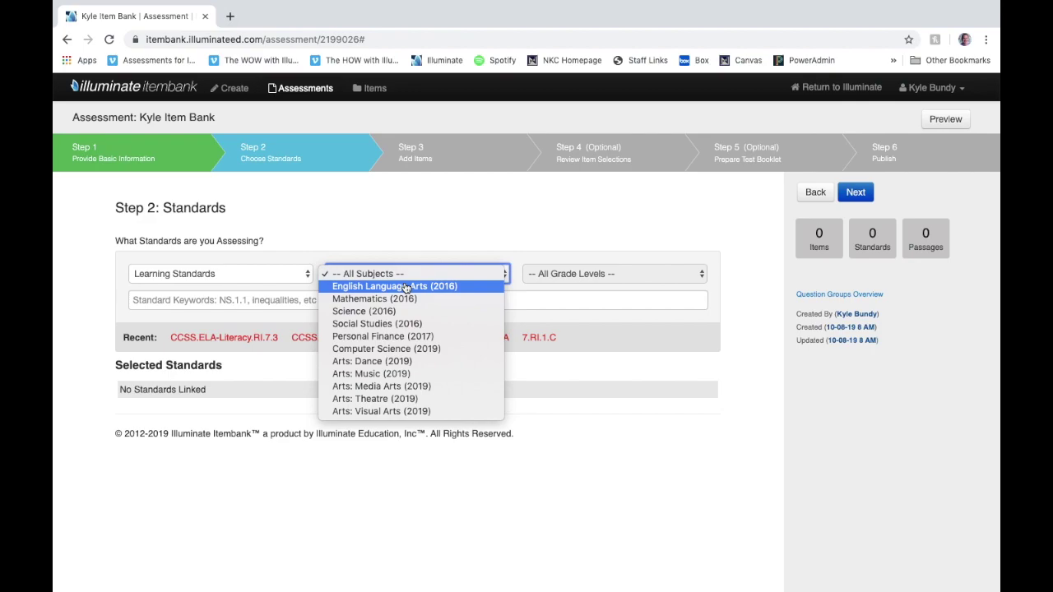
pyautogui.click(406, 287)
pyautogui.click(574, 276)
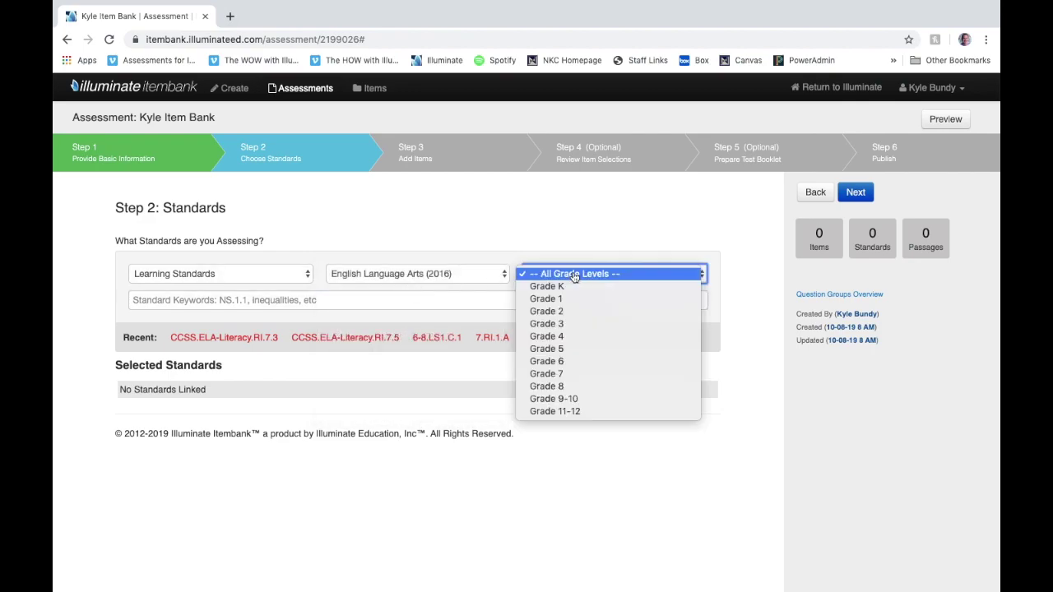
pyautogui.click(573, 374)
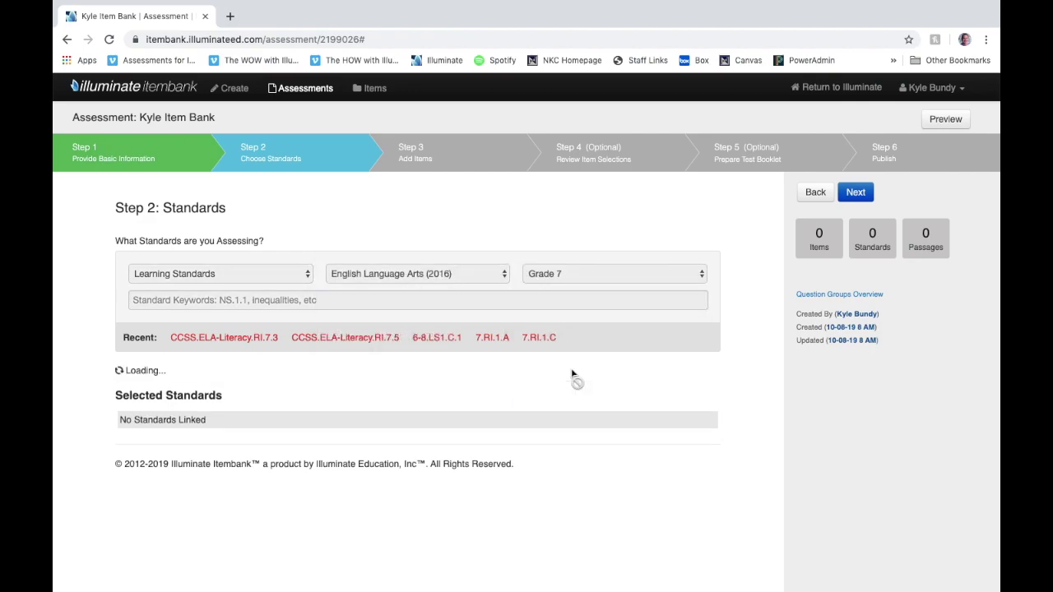
# Expand the 7.RL Reading Literary Text, 7.RI Reading Informational Text and 7.W Writing strands in the Grade 7 standards.
pyautogui.scroll(-2, 120, 381)
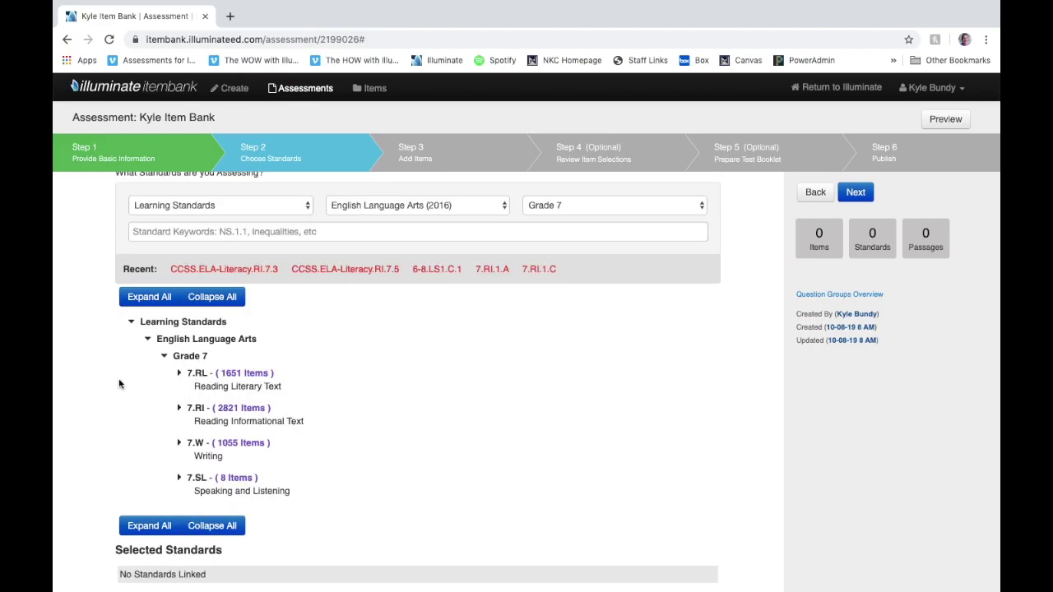
pyautogui.click(180, 375)
pyautogui.click(178, 408)
pyautogui.scroll(-3, 176, 428)
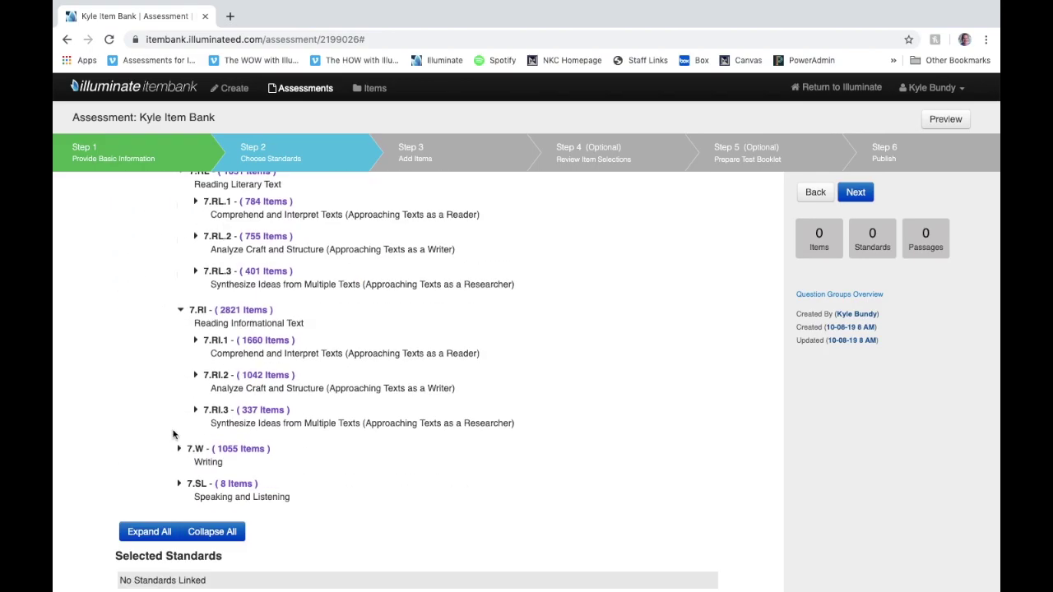
pyautogui.click(179, 448)
pyautogui.scroll(2, 169, 371)
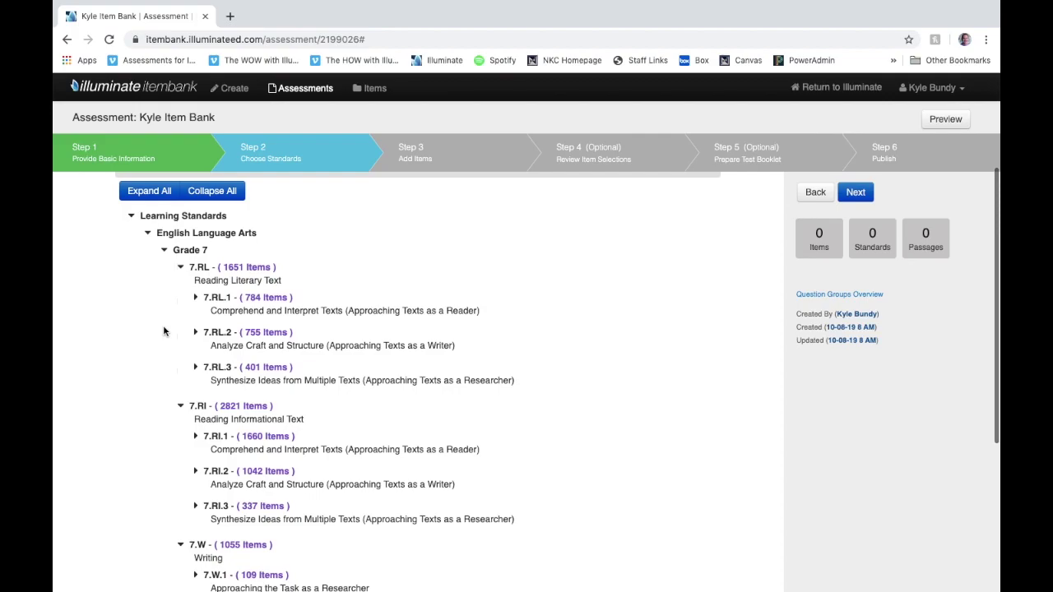
# Link standards 7.RL.1.A and 7.RL.1.C to the assessment and proceed to adding items.
pyautogui.click(216, 298)
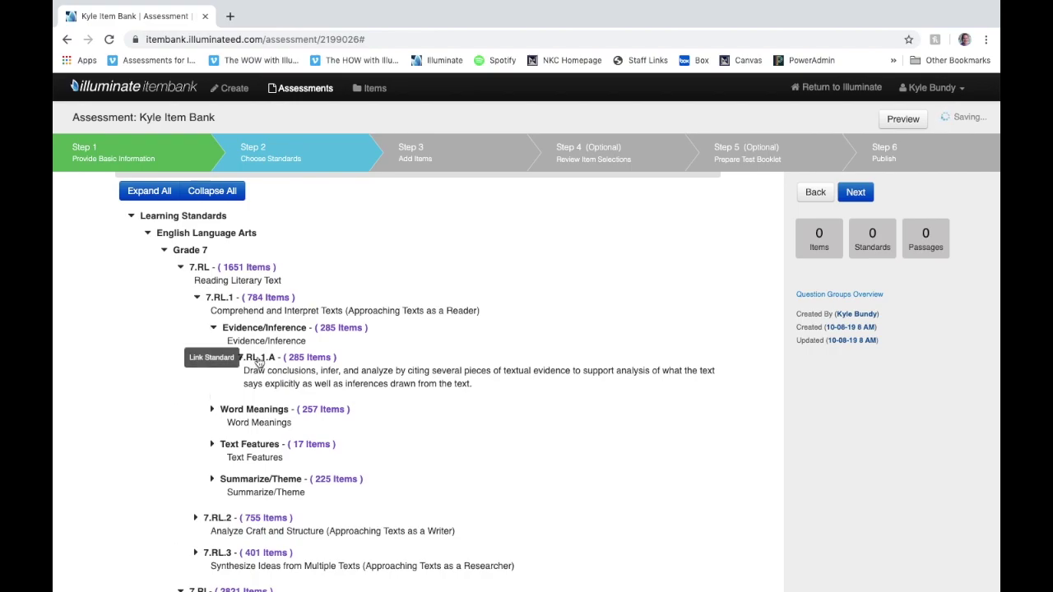
pyautogui.click(257, 362)
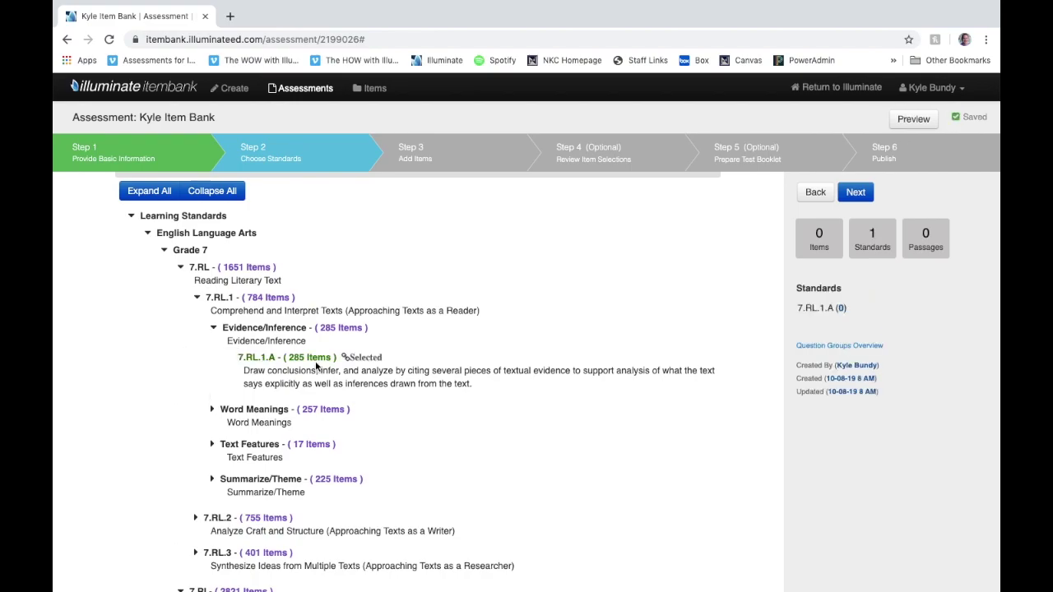
pyautogui.moveTo(819, 306)
pyautogui.scroll(-1, 167, 405)
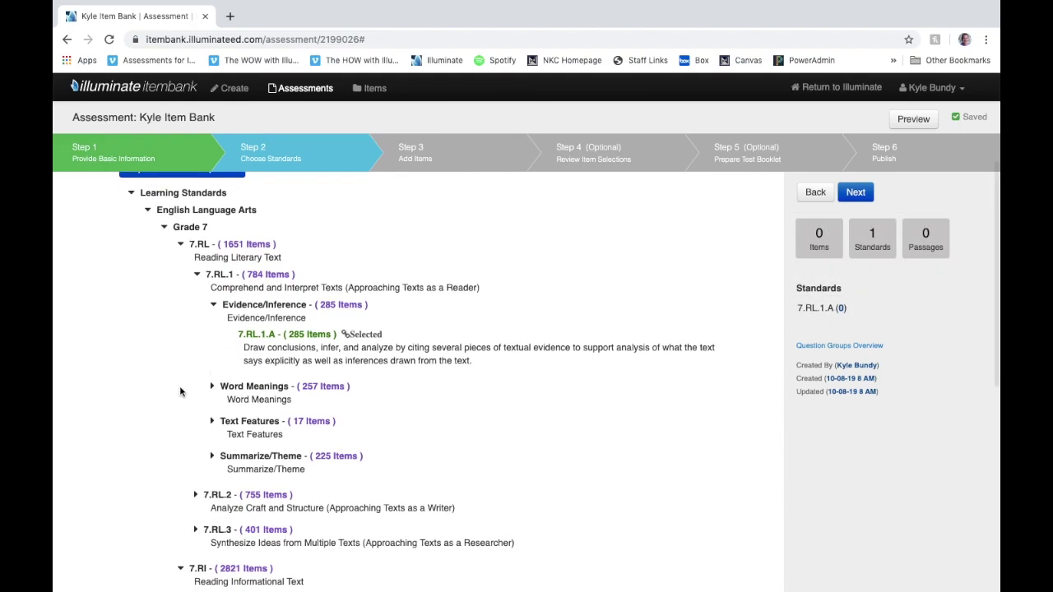
pyautogui.click(210, 422)
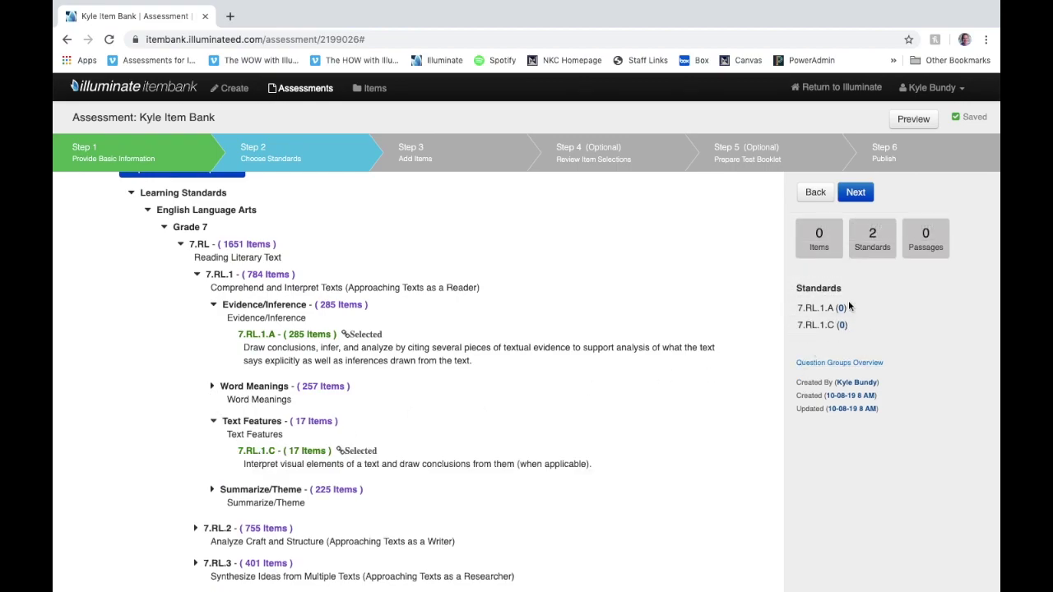
pyautogui.click(859, 194)
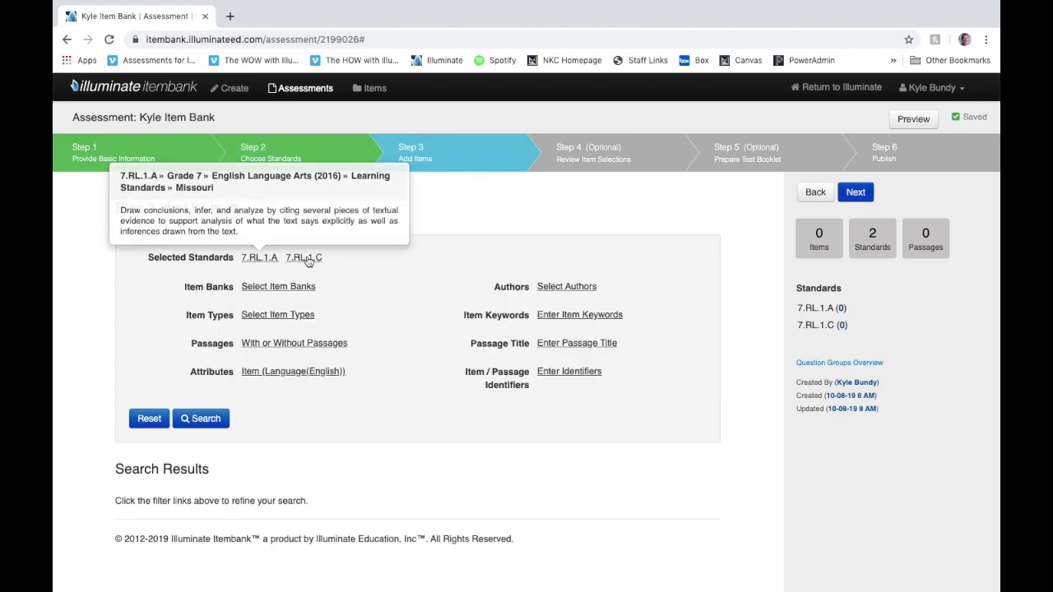
# Examine the selected standards' descriptions and the list of available item banks without choosing any bank.
pyautogui.moveTo(314, 271)
pyautogui.click(273, 289)
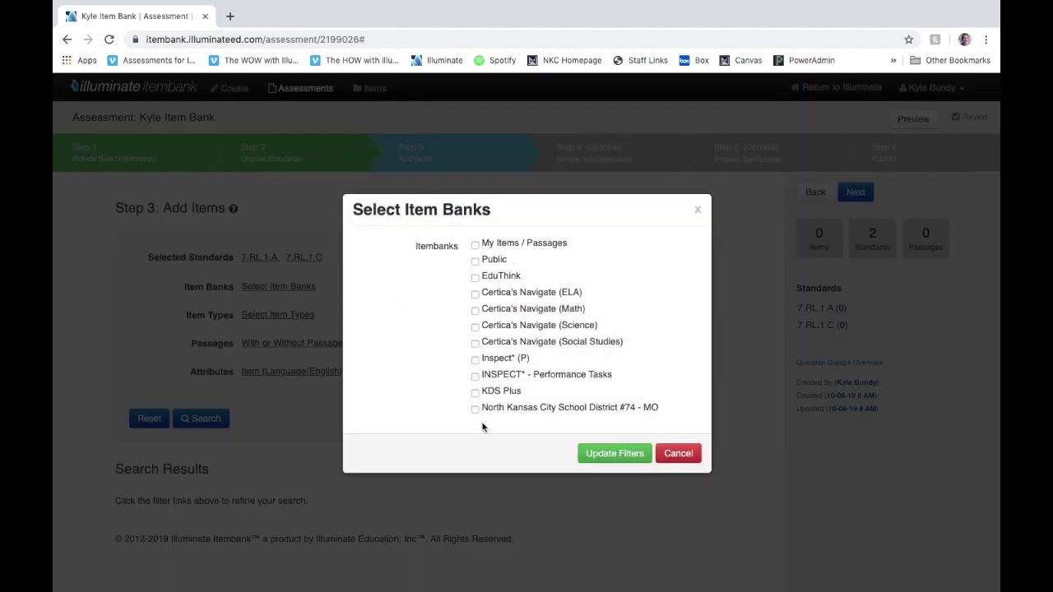
pyautogui.click(678, 454)
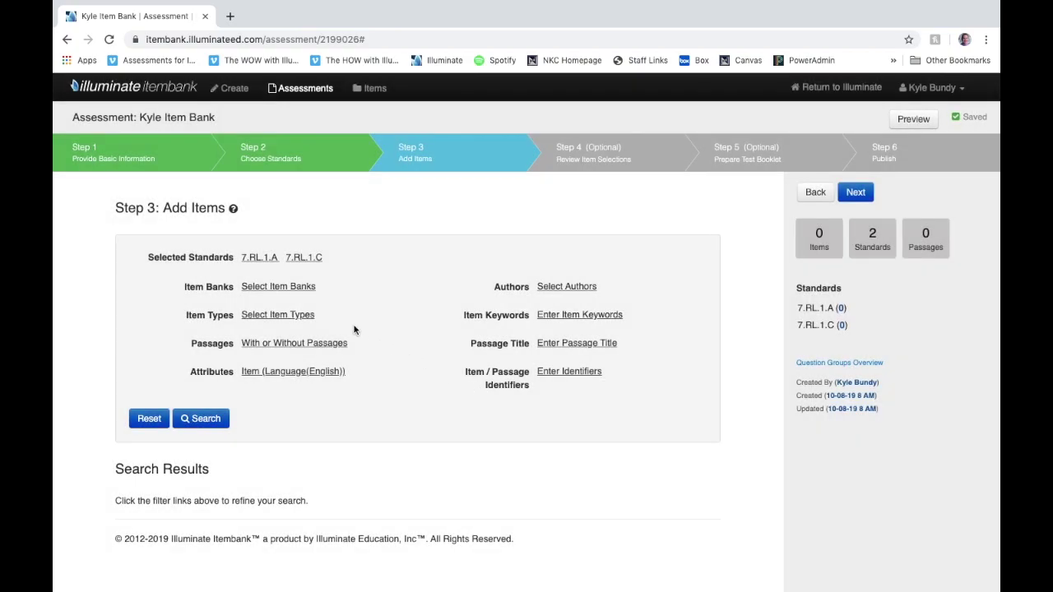
# Filter the item types to Multiple Choice / Selected Response (one correct) and Constructed Response.
pyautogui.click(268, 316)
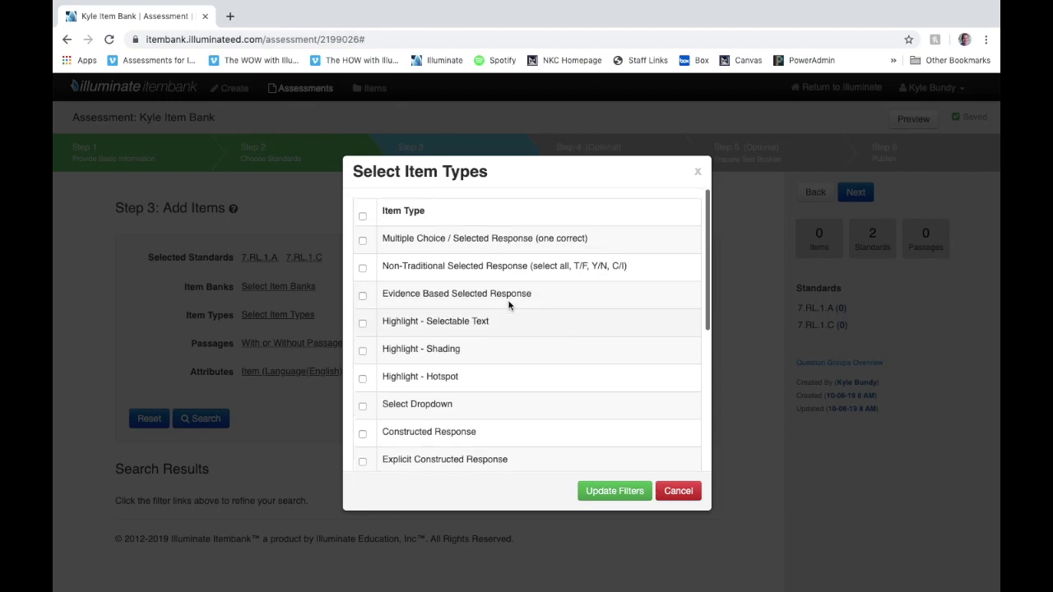
pyautogui.click(362, 240)
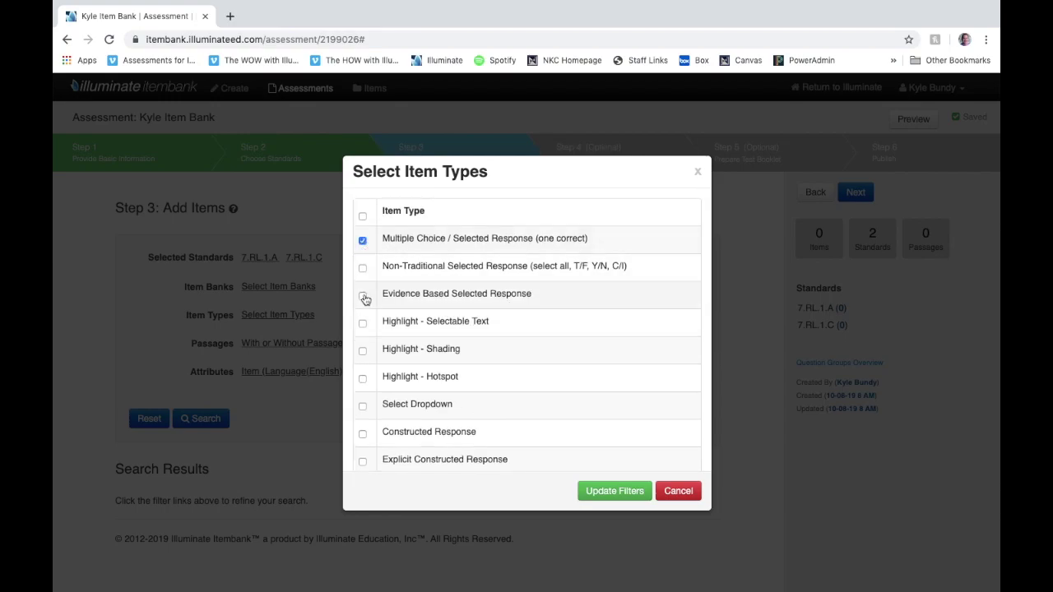
pyautogui.click(362, 433)
pyautogui.click(249, 407)
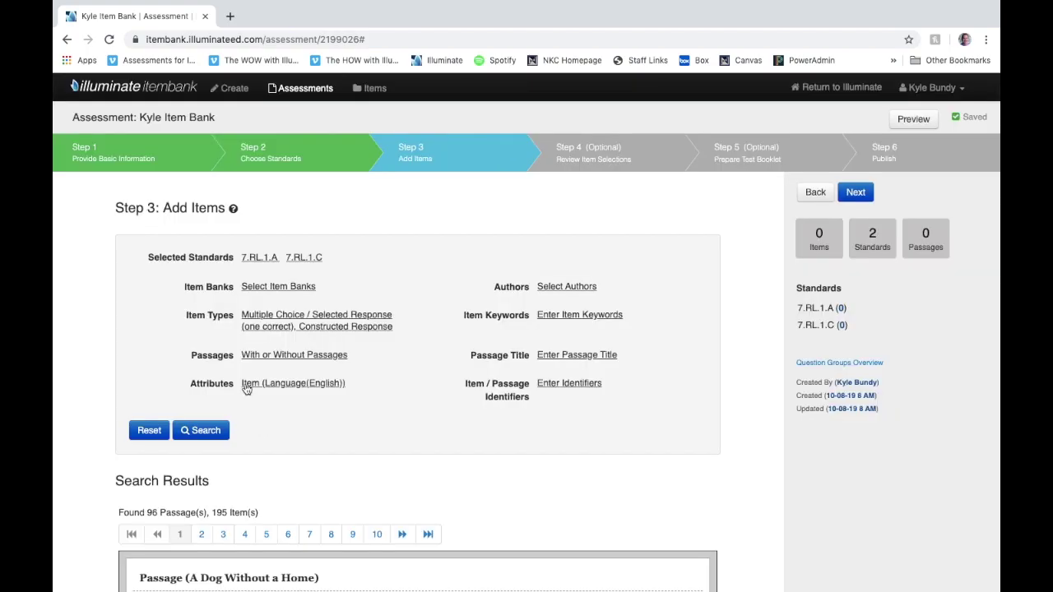
# Filter the item attributes by Webb's Depth of Knowledge level 2 - Skills and Concepts.
pyautogui.click(245, 385)
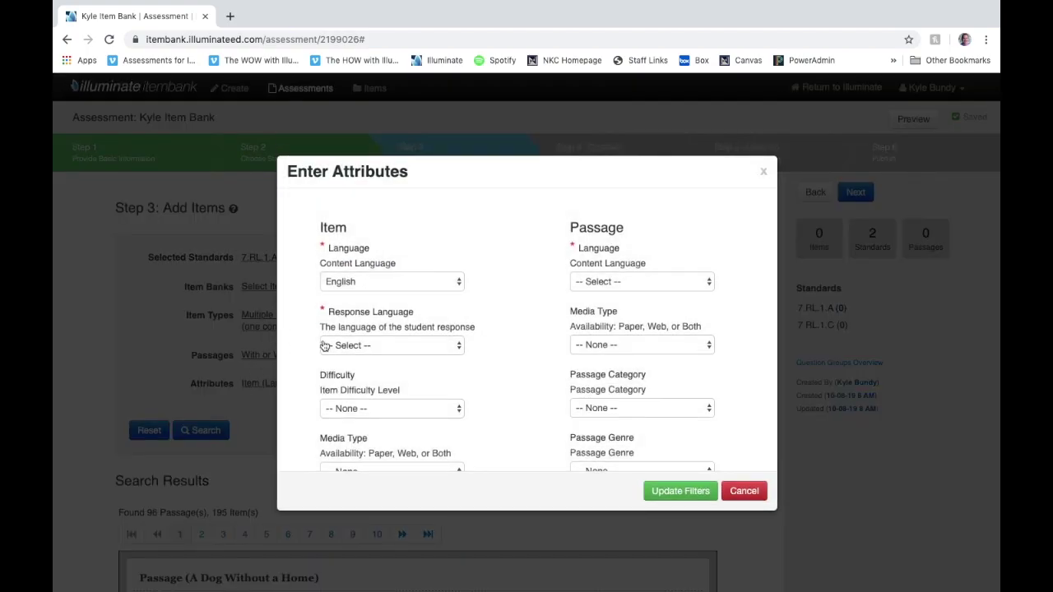
pyautogui.scroll(-4, 387, 329)
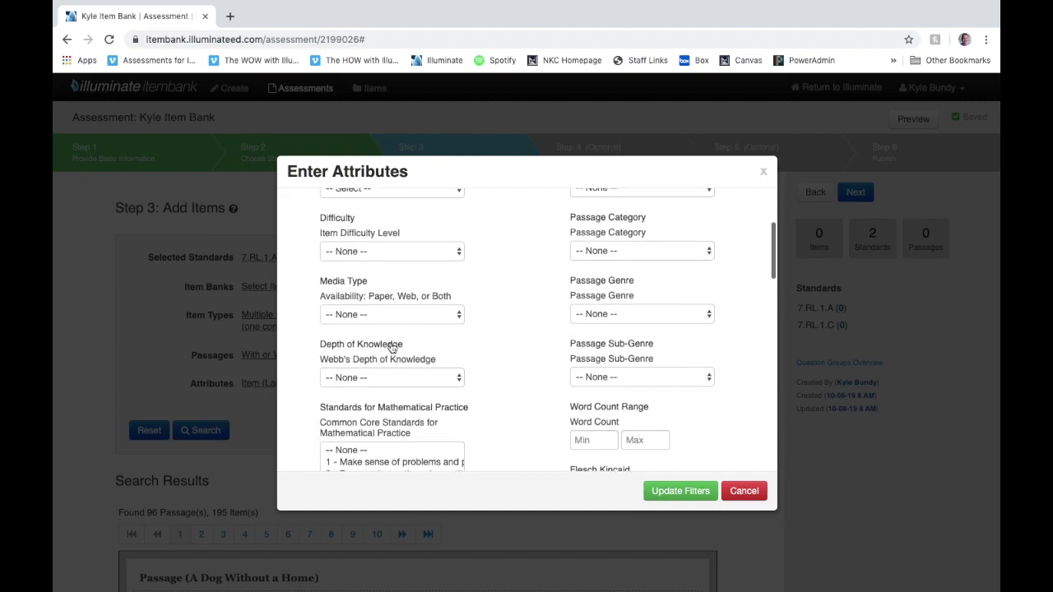
pyautogui.click(375, 378)
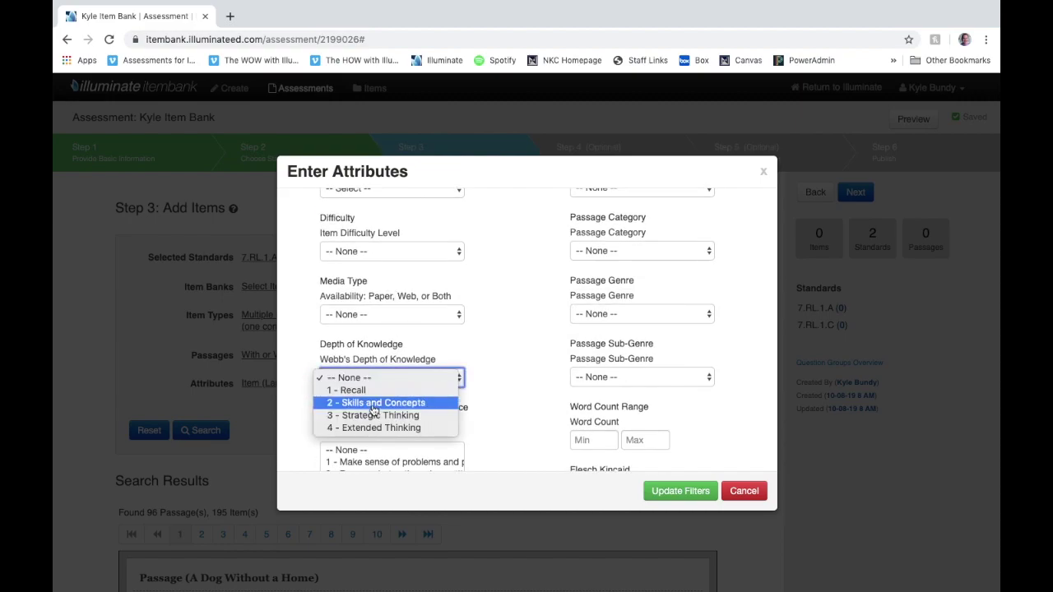
pyautogui.click(372, 403)
pyautogui.scroll(-1, 498, 366)
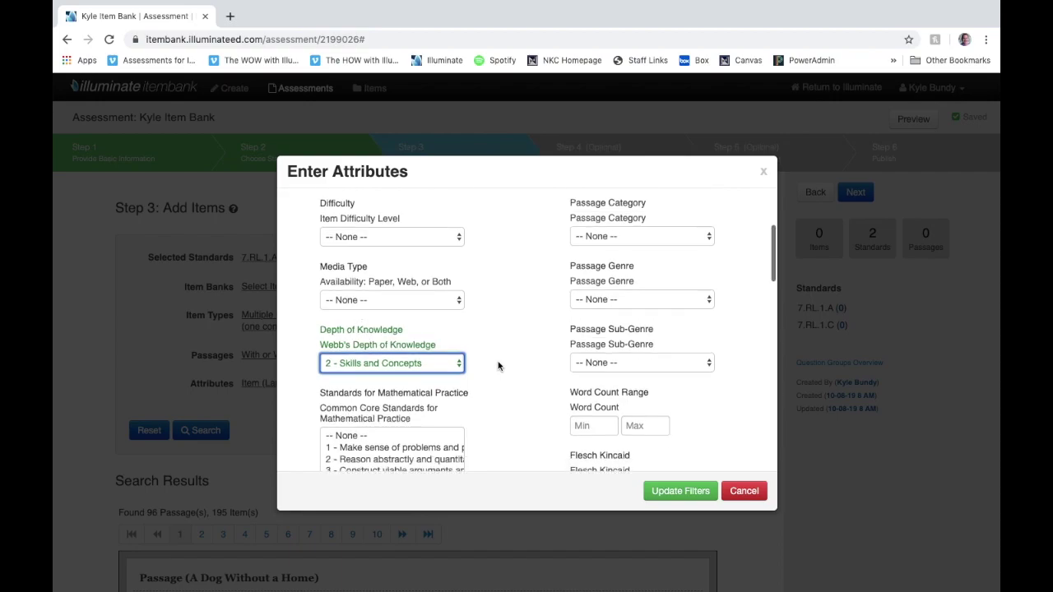
pyautogui.scroll(-15, 545, 344)
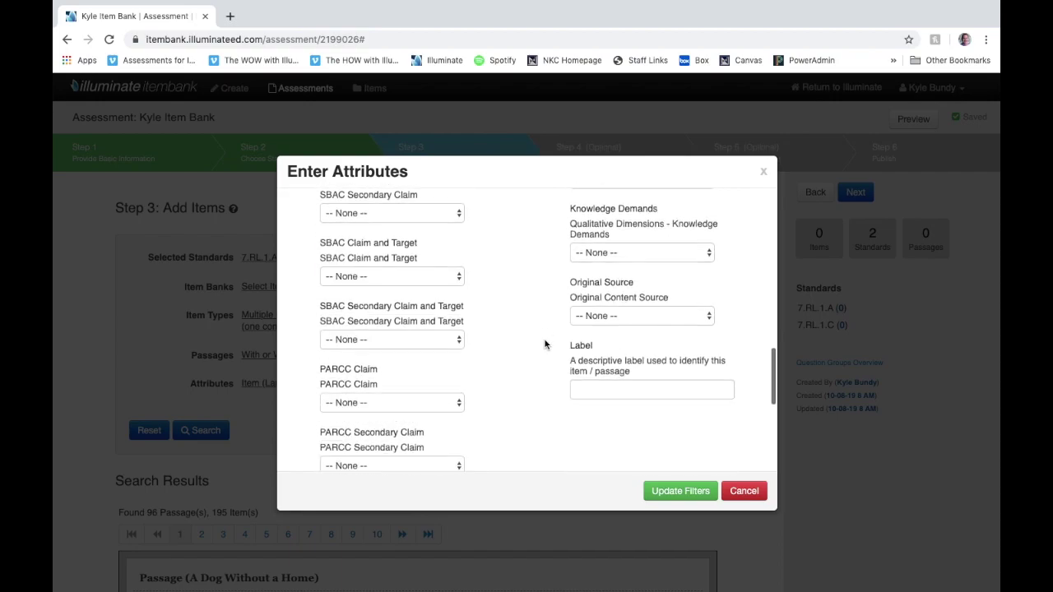
pyautogui.scroll(-2, 545, 344)
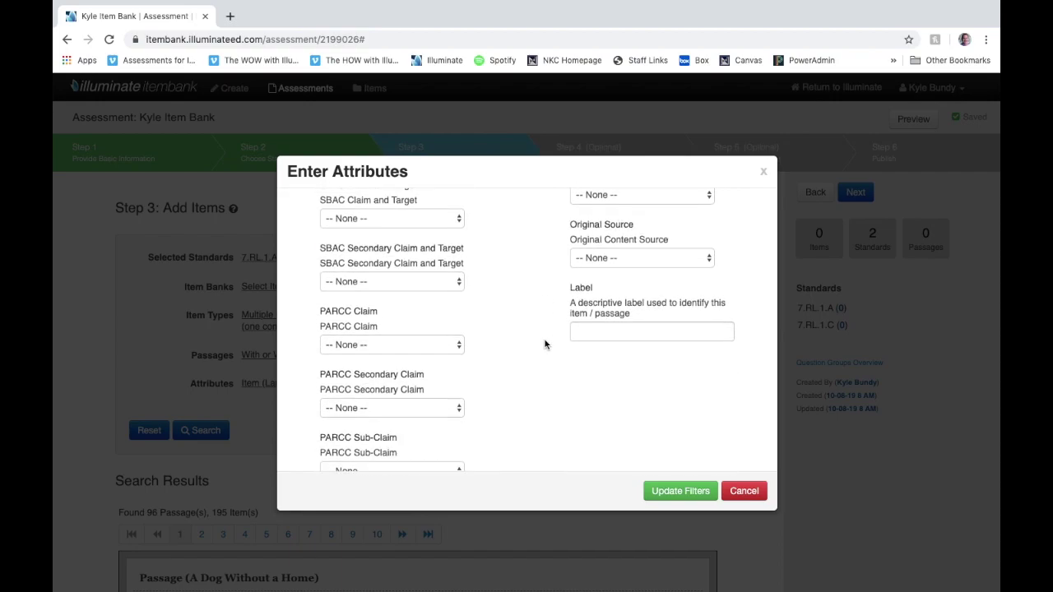
pyautogui.scroll(15, 545, 344)
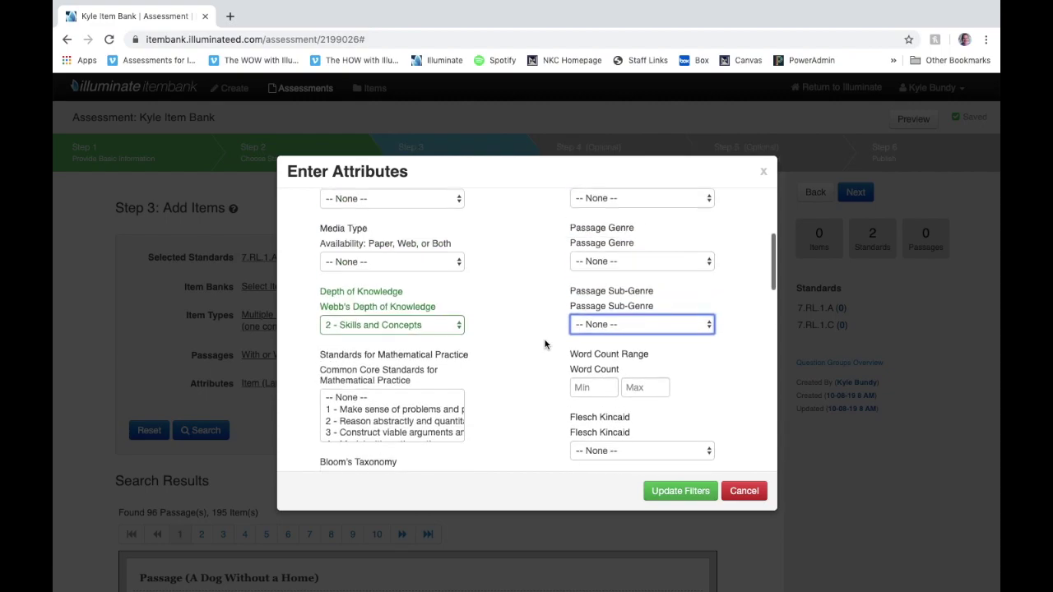
pyautogui.click(680, 491)
# Browse the search results and add the two 7.RL.1.A multiple-choice questions for the passage "The Lesson" to the assessment.
pyautogui.scroll(-1, 427, 409)
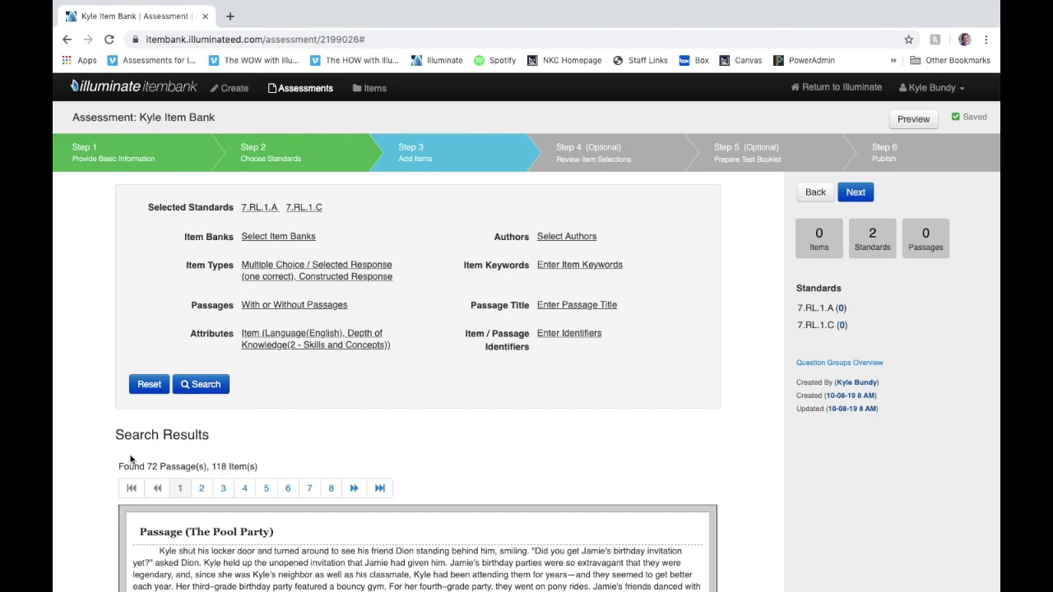
pyautogui.scroll(-1, 313, 462)
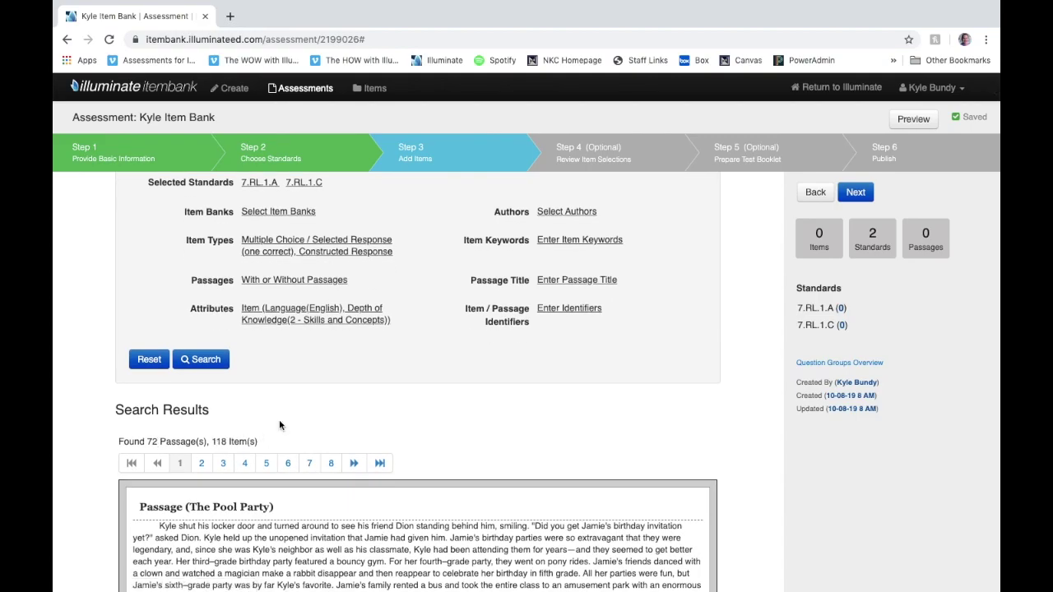
pyautogui.scroll(-4, 279, 420)
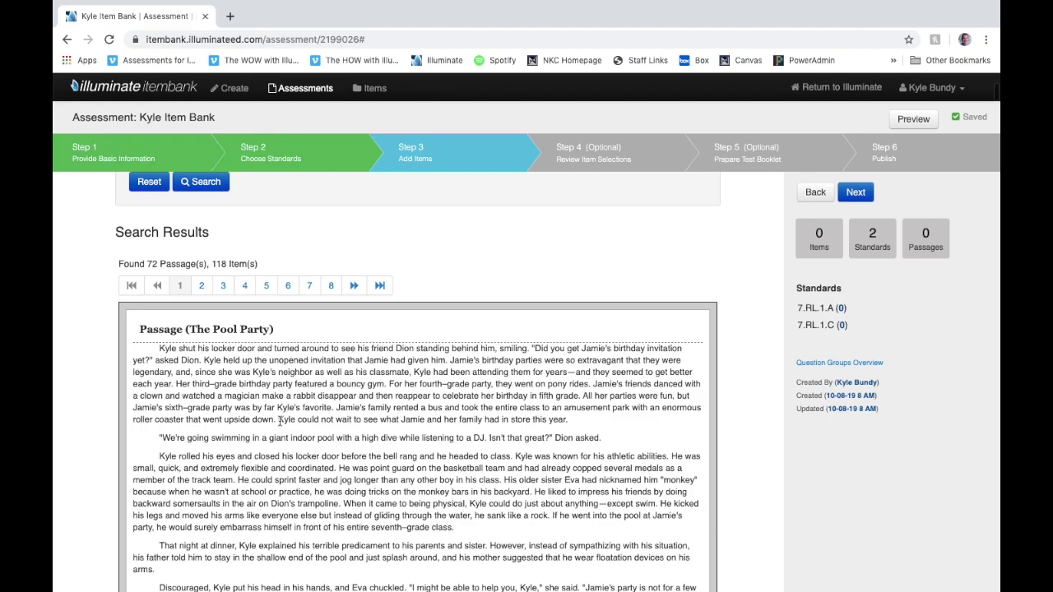
pyautogui.scroll(-3, 279, 422)
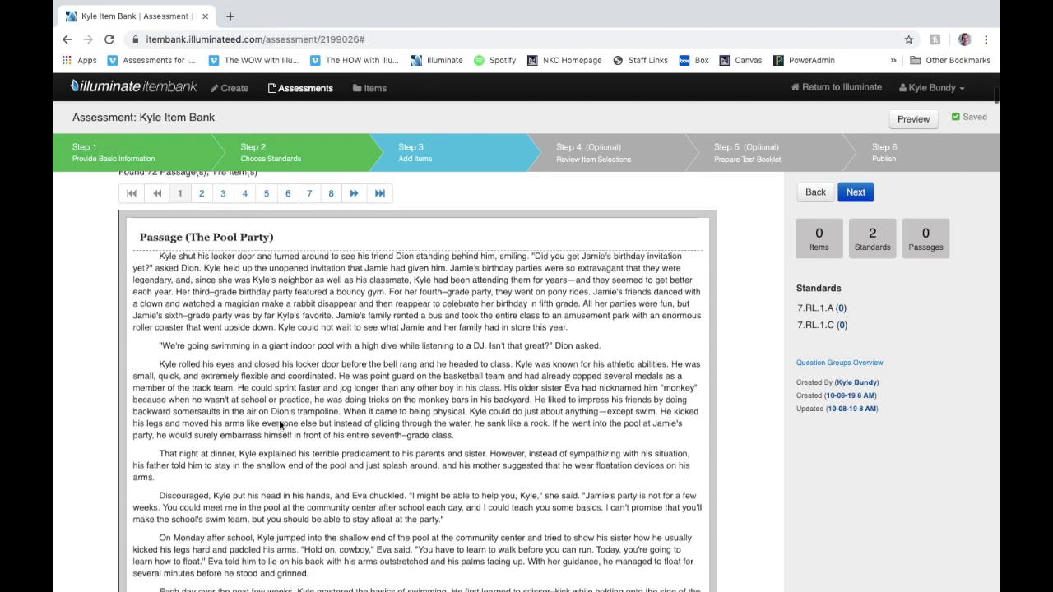
pyautogui.scroll(-5, 279, 422)
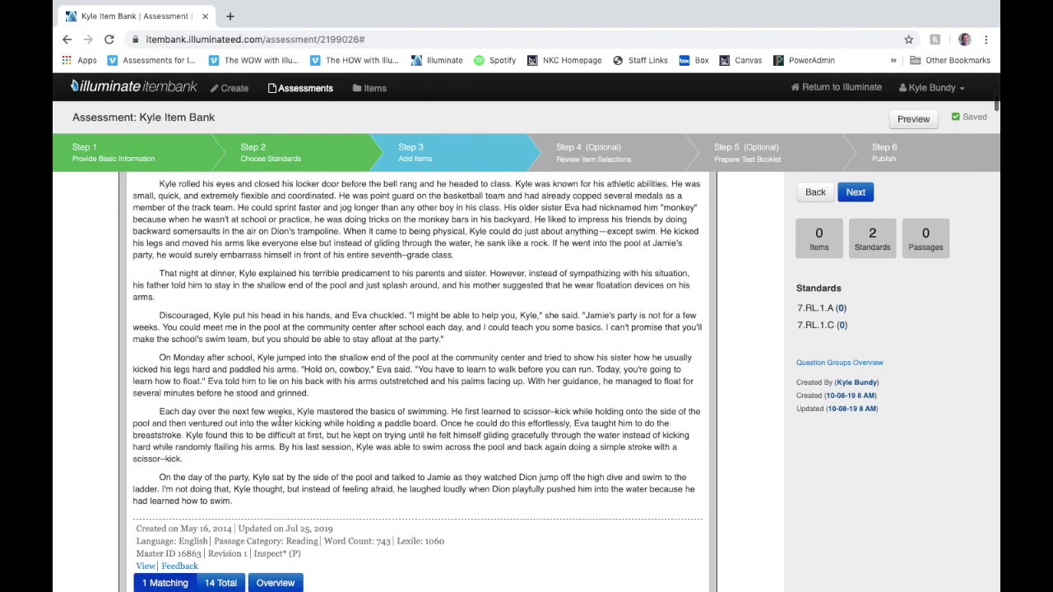
pyautogui.scroll(-20, 280, 422)
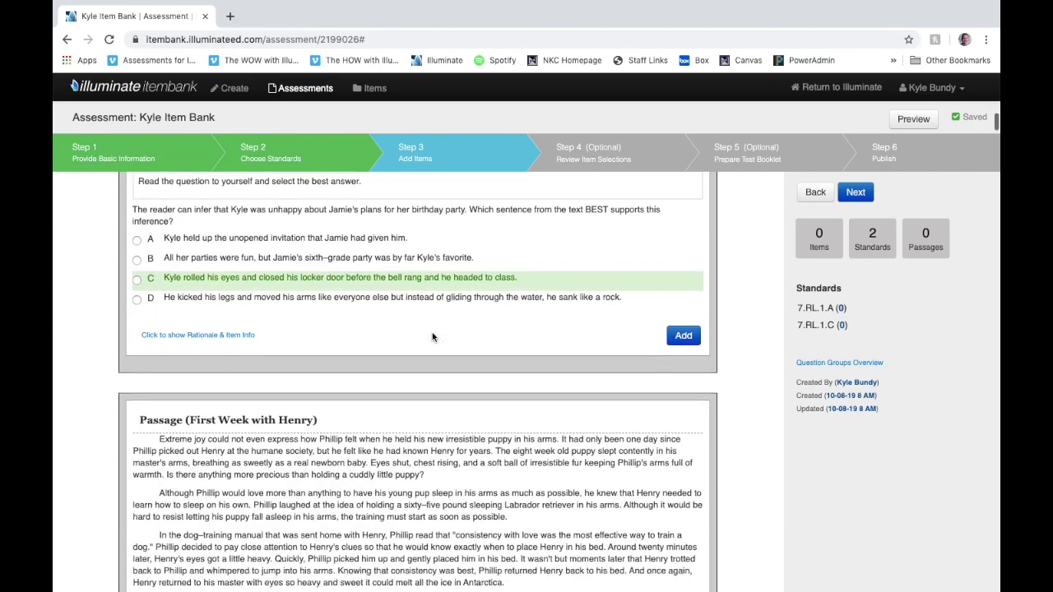
pyautogui.scroll(-20, 432, 336)
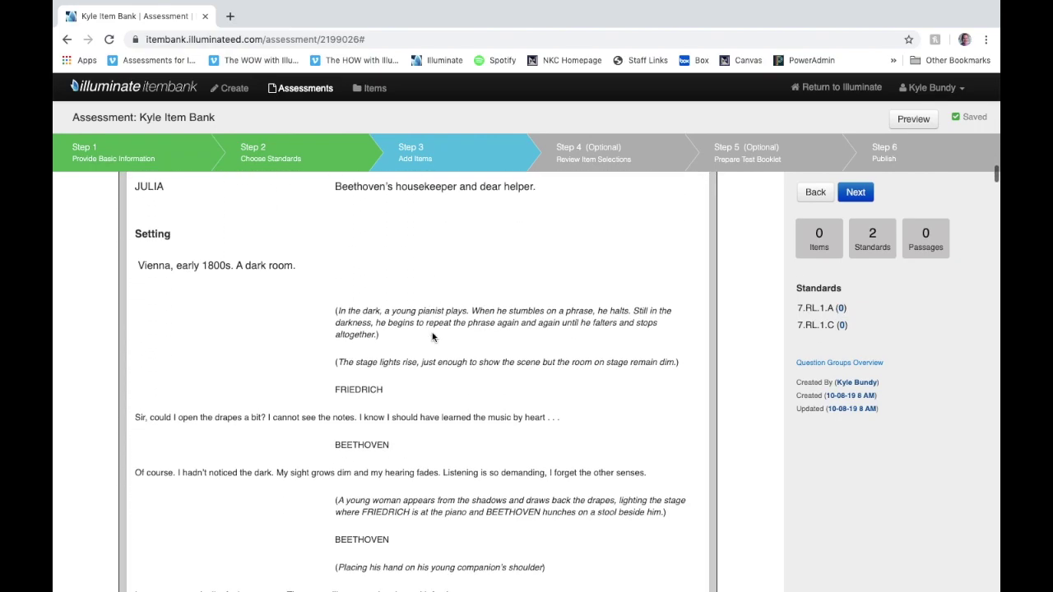
pyautogui.scroll(-20, 432, 335)
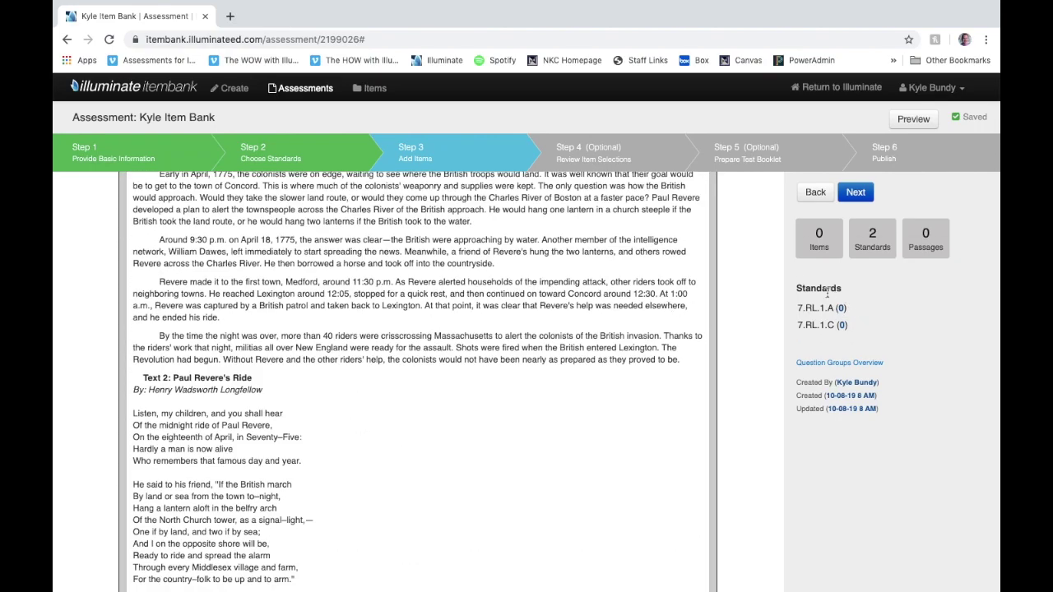
pyautogui.scroll(-15, 344, 395)
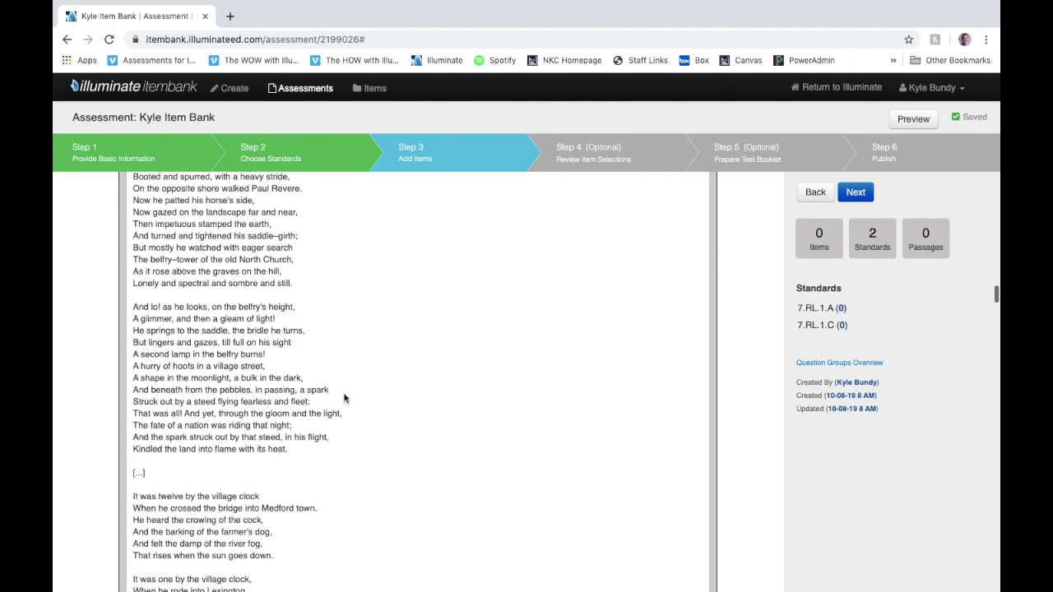
pyautogui.click(682, 398)
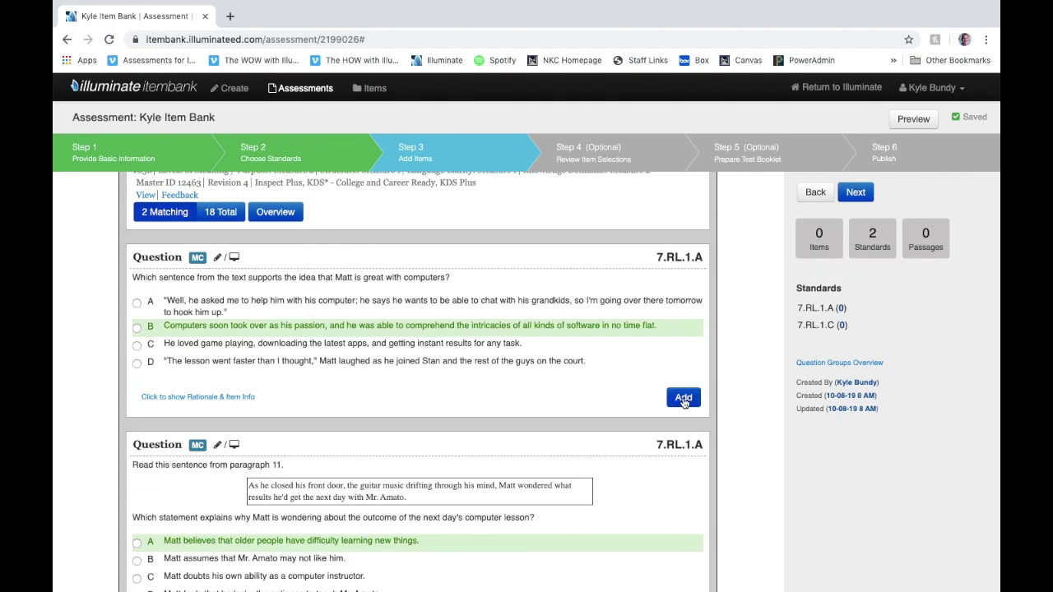
pyautogui.scroll(-3, 463, 407)
pyautogui.click(681, 449)
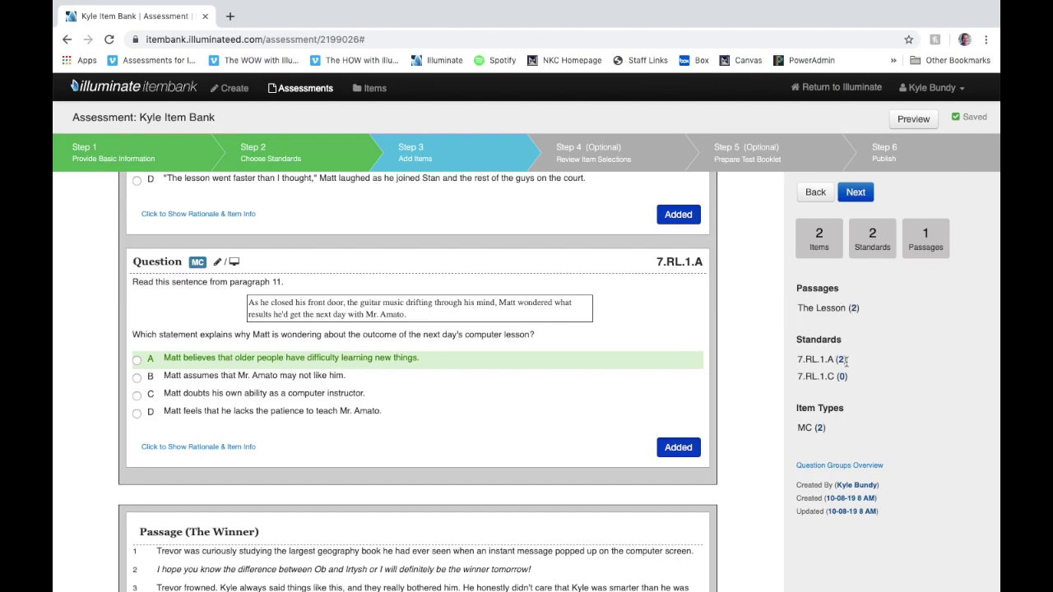
# Return to the first page of results and restrict the selected standards filter to 7.RL.1.C only.
pyautogui.scroll(15, 392, 447)
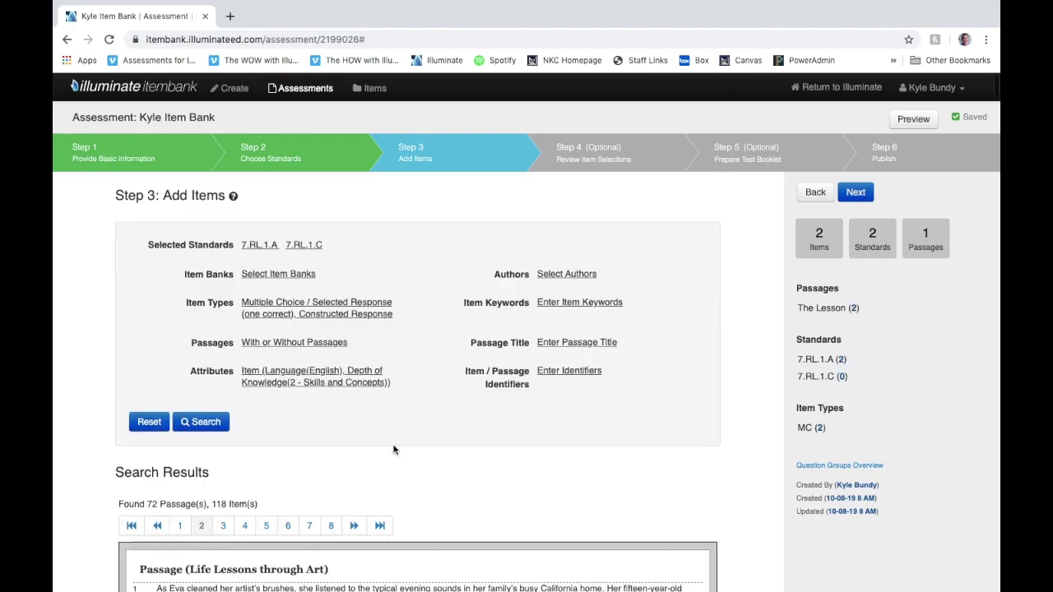
pyautogui.click(198, 496)
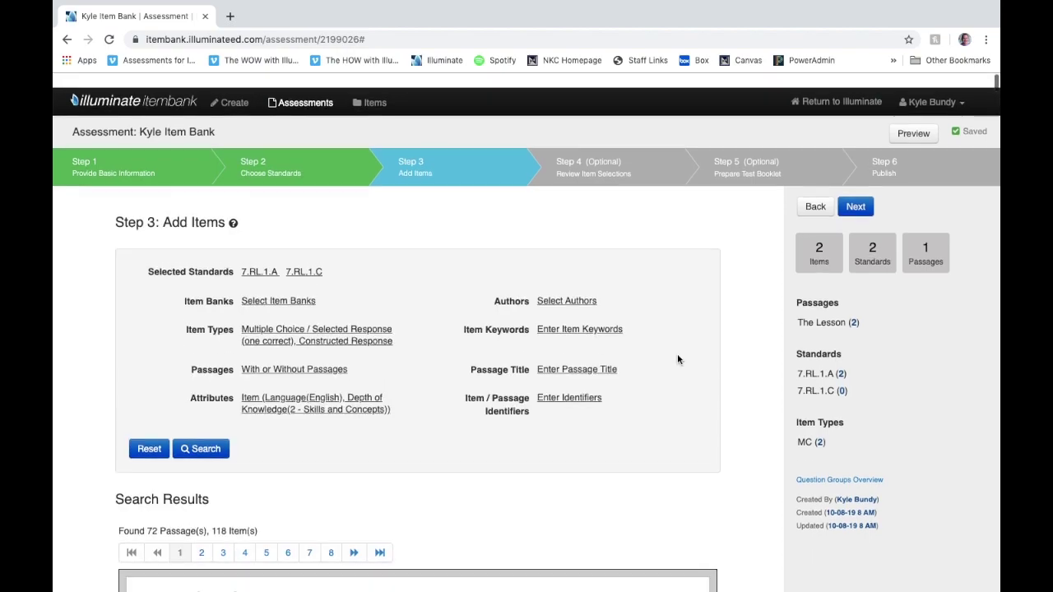
pyautogui.click(287, 260)
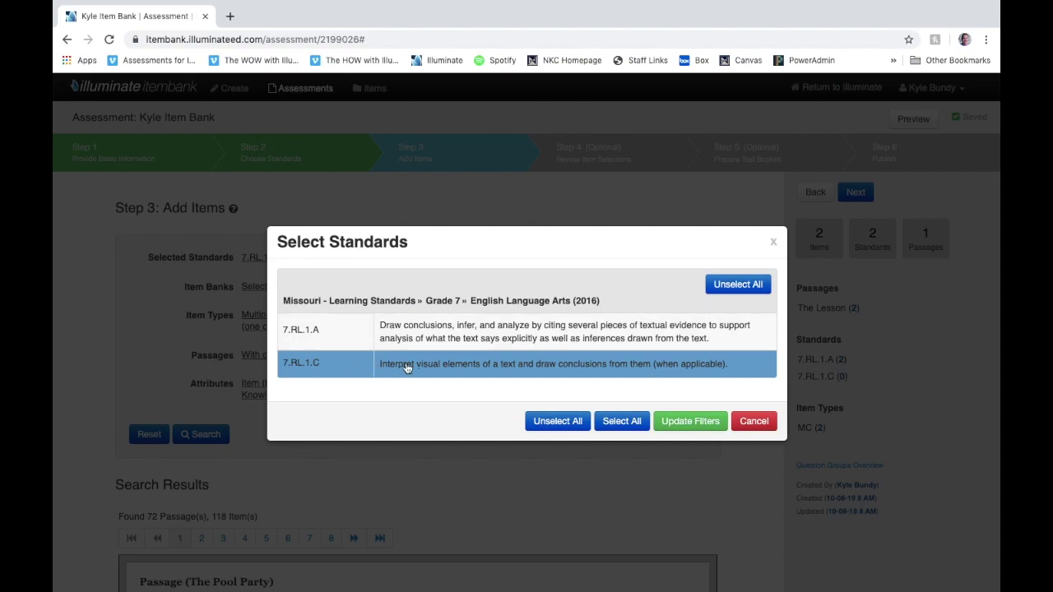
pyautogui.click(694, 422)
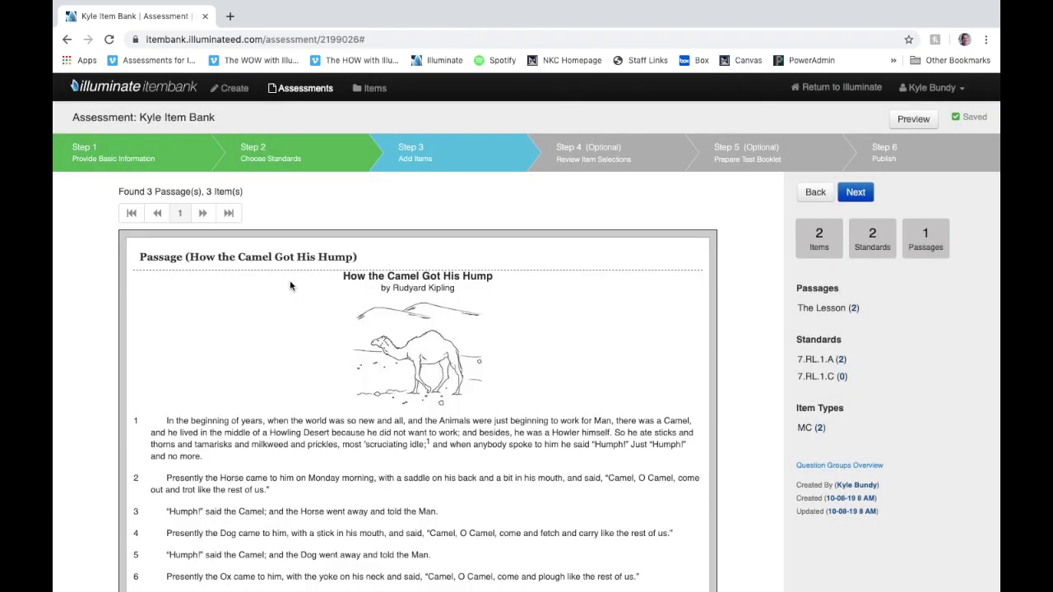
# Add the 7.RL.1.C question about the animals' jobs table from the passage "How the Camel Got His Hump".
pyautogui.scroll(-3, 390, 328)
pyautogui.scroll(-15, 391, 323)
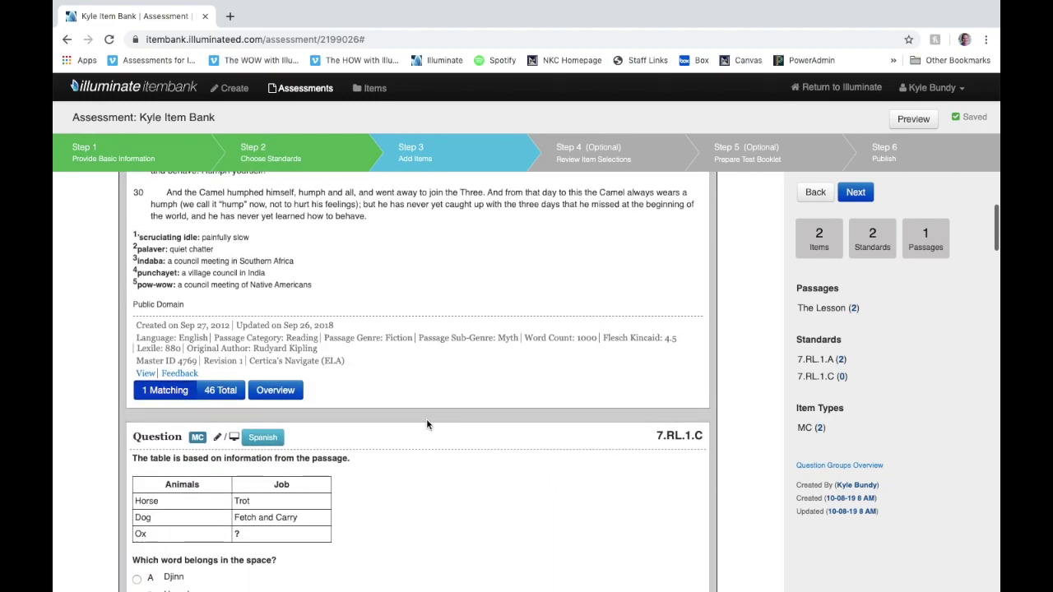
pyautogui.scroll(-2, 384, 288)
pyautogui.moveTo(691, 371)
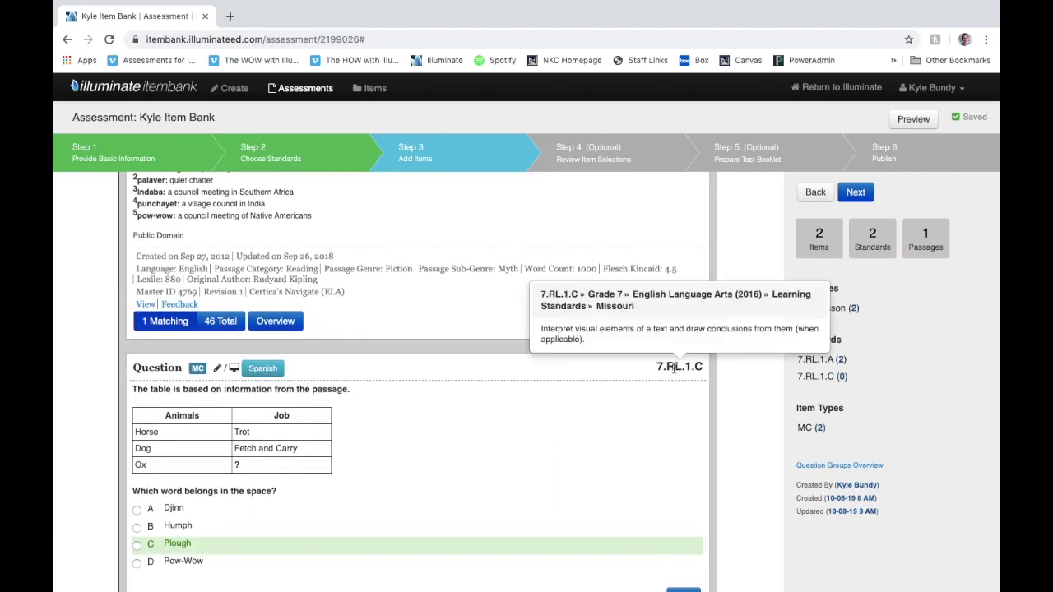
pyautogui.scroll(-1, 486, 382)
pyautogui.scroll(-1, 486, 382)
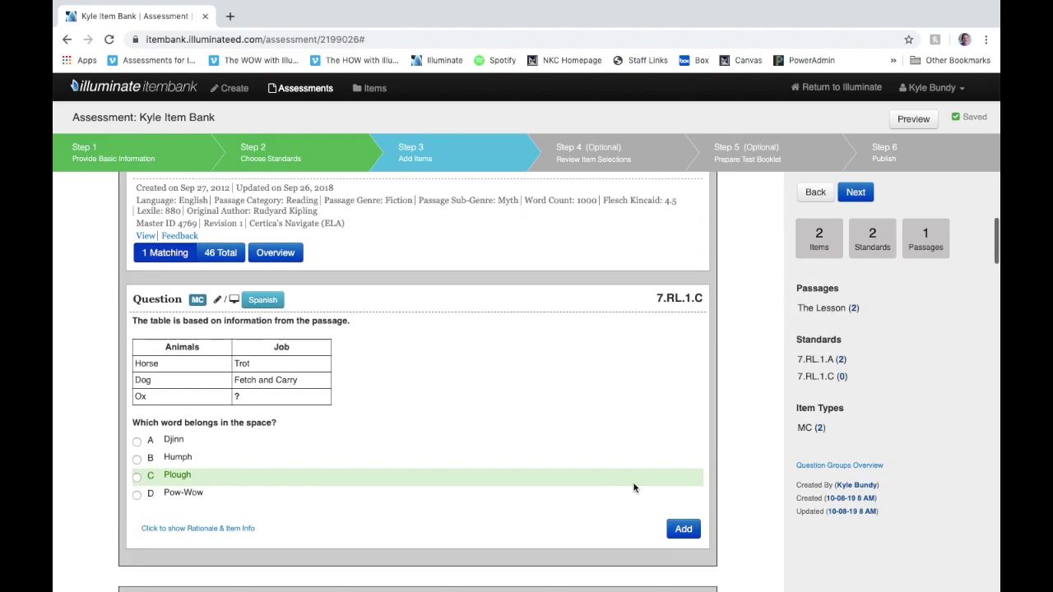
pyautogui.click(682, 528)
# Proceed to the item review and look through the chosen questions and passages without changing them.
pyautogui.click(856, 193)
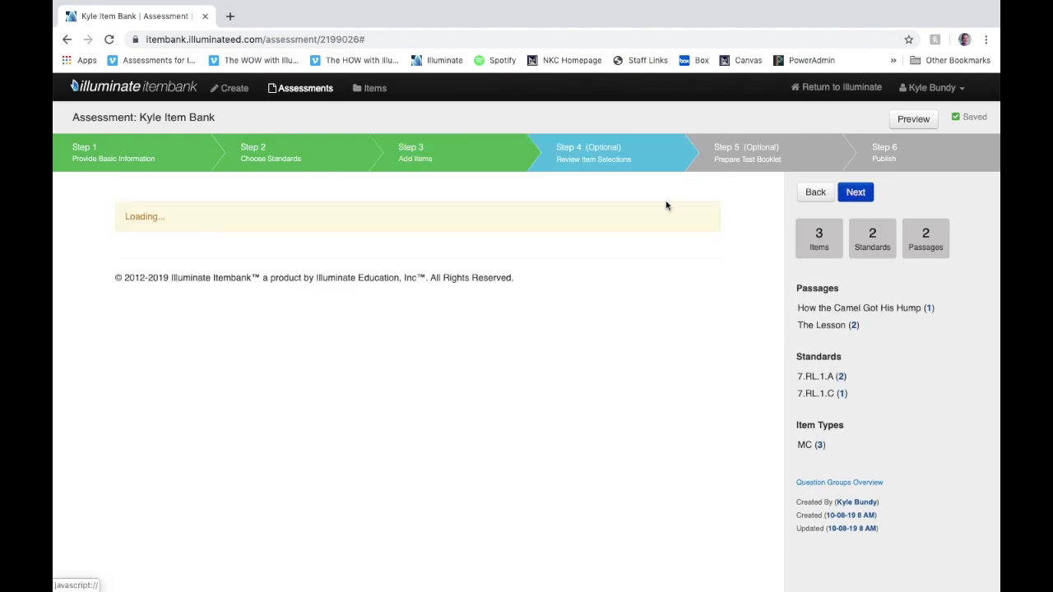
pyautogui.scroll(-12, 490, 335)
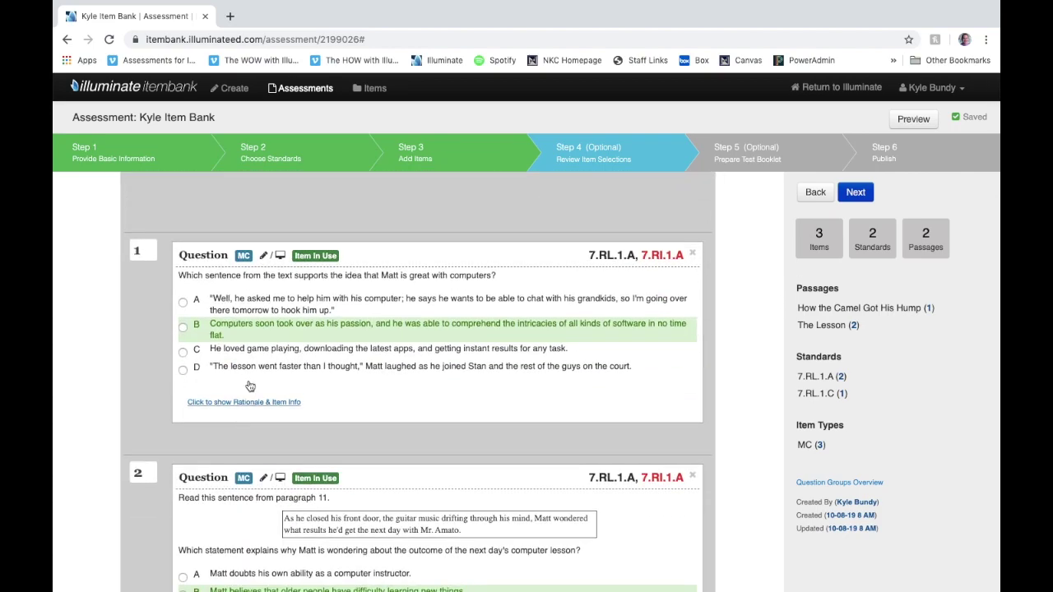
pyautogui.scroll(-8, 387, 353)
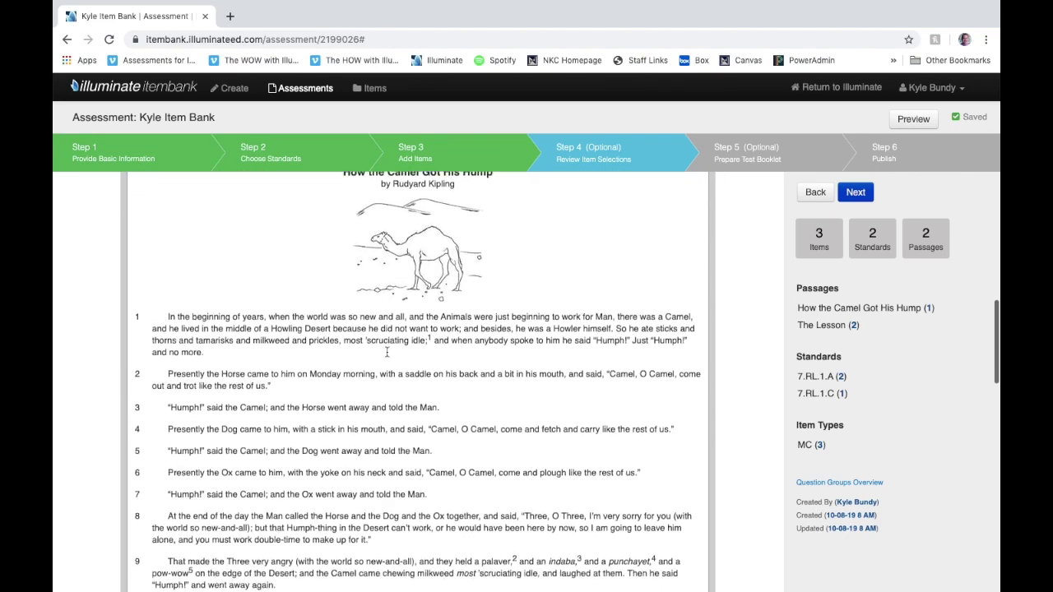
pyautogui.scroll(5, 387, 353)
# Keep the default test booklet print options, continue to the final stage and publish the assessment.
pyautogui.click(855, 193)
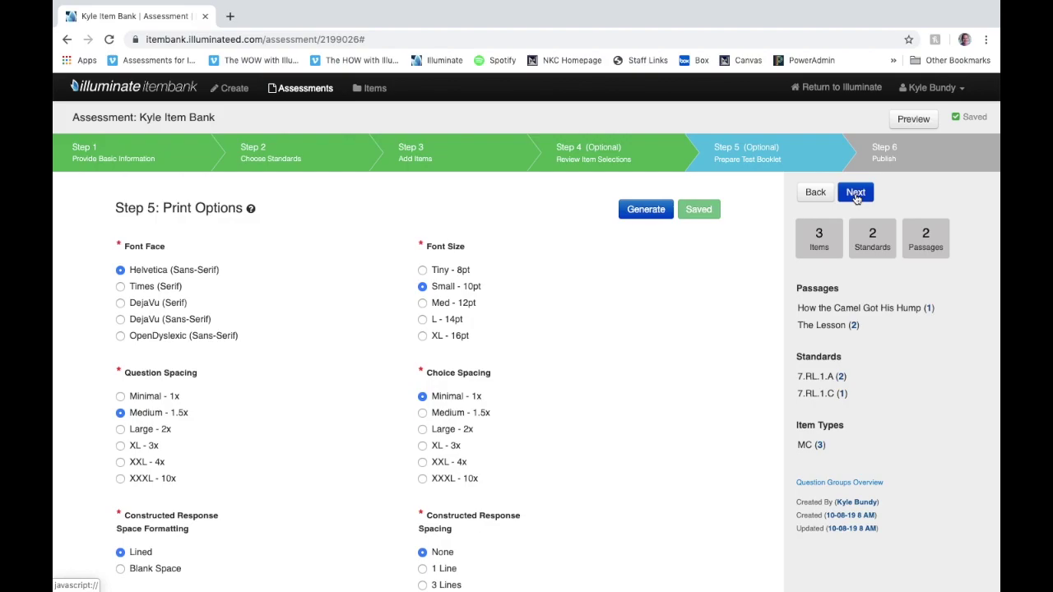
pyautogui.click(856, 194)
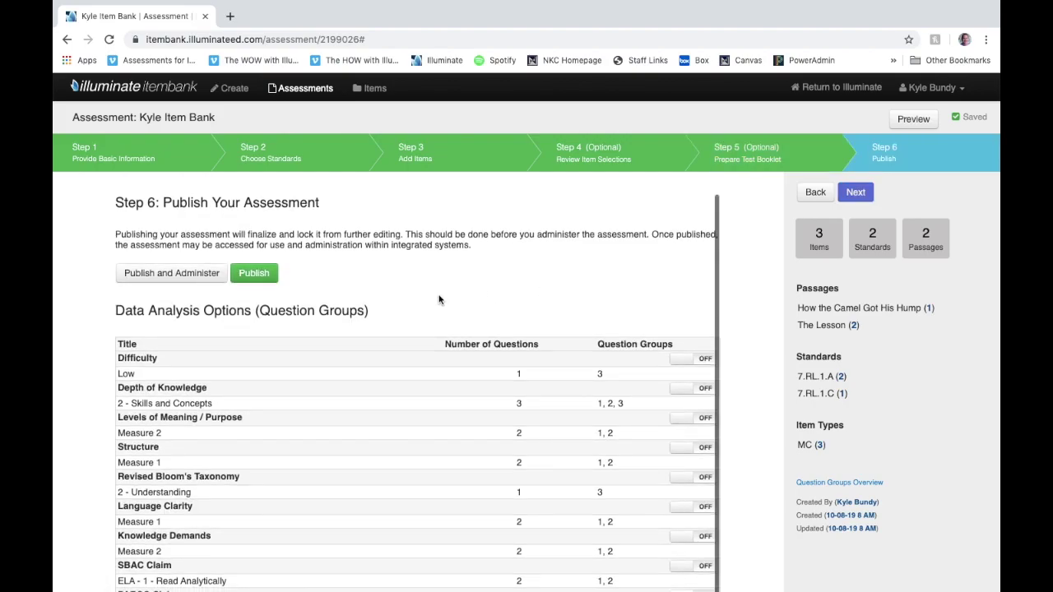
pyautogui.click(254, 274)
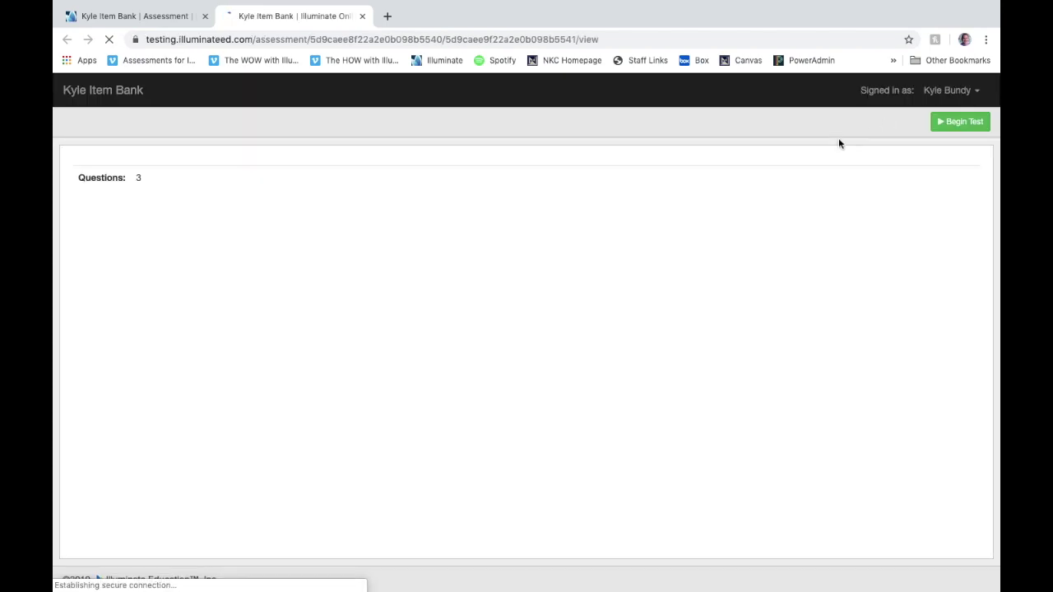
# Begin the online test preview, read through the passage "The Lesson" and page forward through the questions without answering.
pyautogui.click(961, 123)
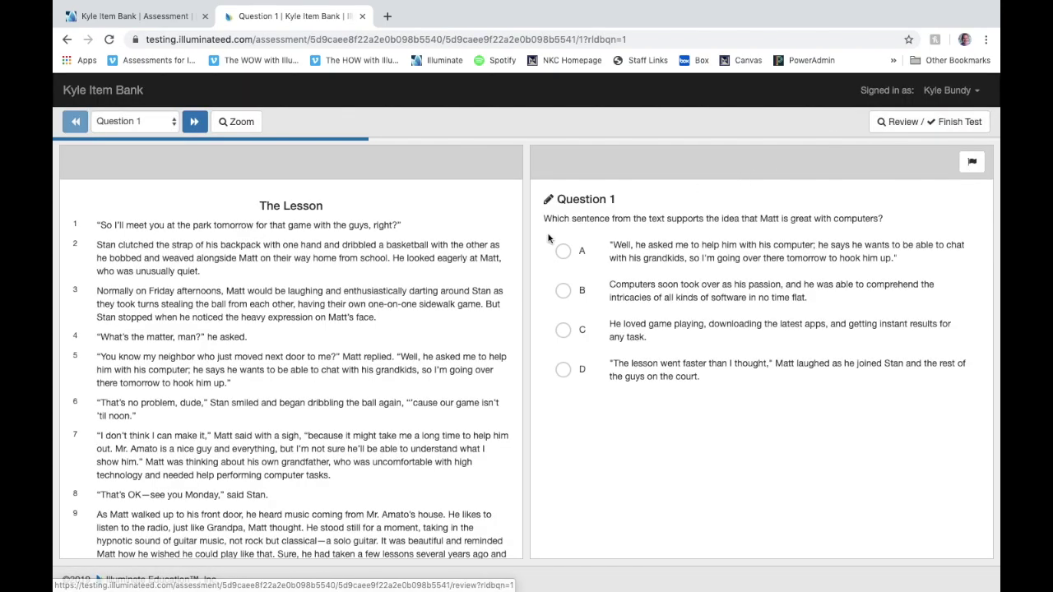
pyautogui.scroll(-10, 424, 286)
pyautogui.click(194, 120)
pyautogui.click(194, 121)
# Finish the preview test with all questions left blank, return to the item bank and go back to Illuminate.
pyautogui.click(930, 121)
pyautogui.click(964, 121)
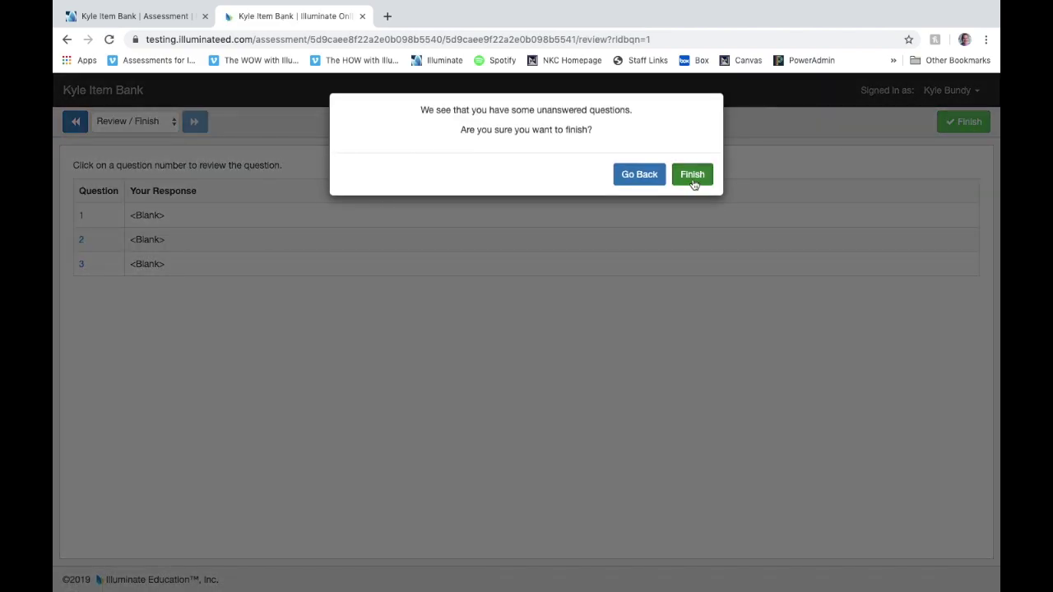
pyautogui.click(694, 179)
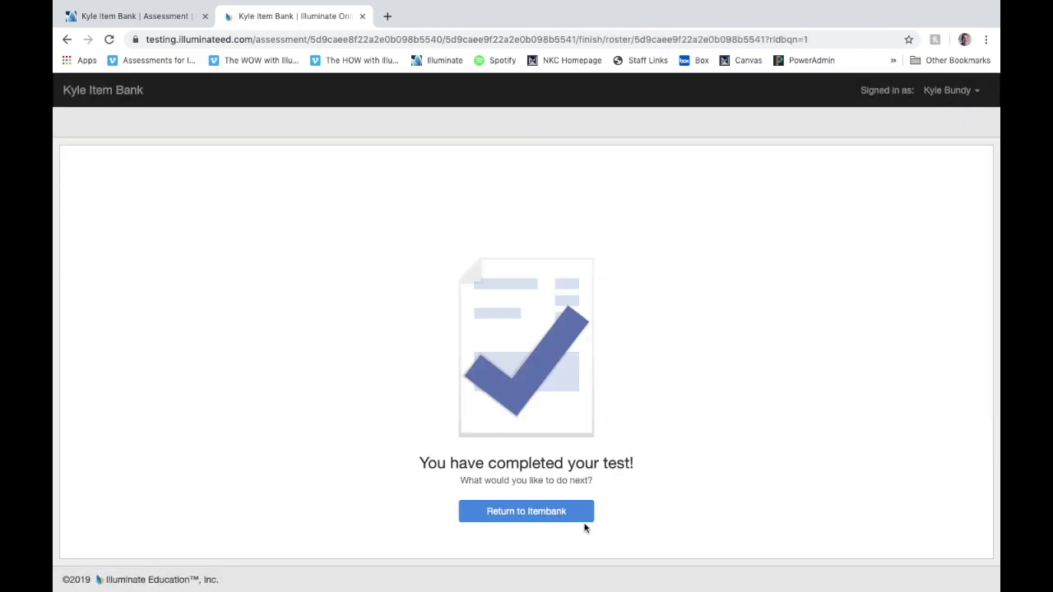
pyautogui.click(558, 516)
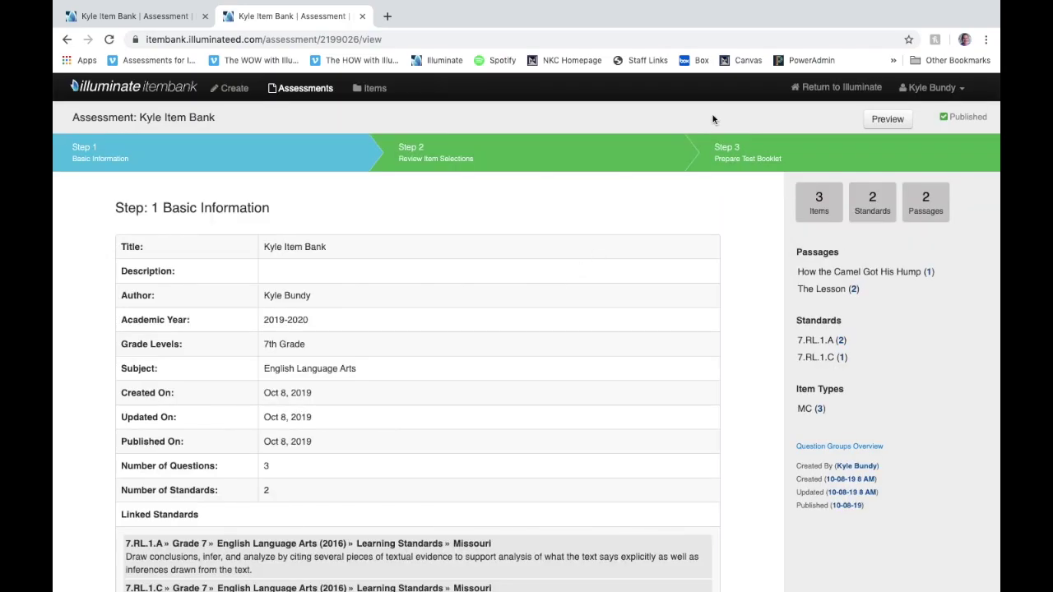
pyautogui.click(823, 91)
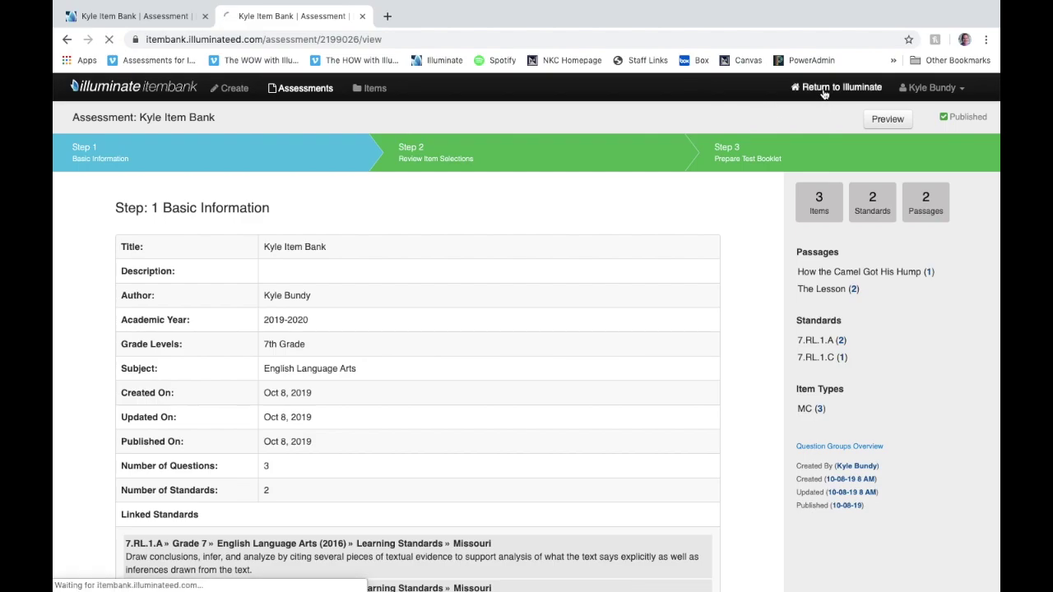